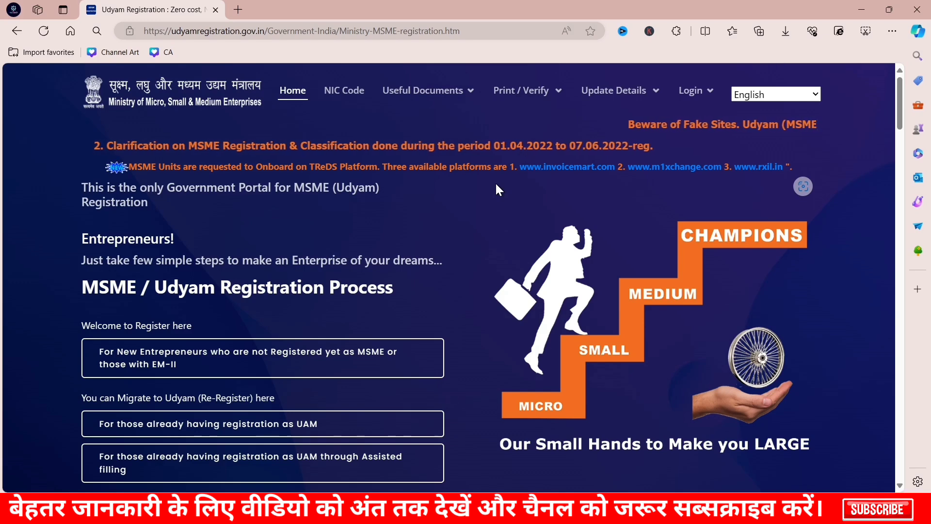
Step: Open the Udyam registration form for new entrepreneurs who are not registered yet as MSME or those with EM-II
{"action": "left_click_drag", "start_coordinate": [275, 31], "coordinate": [142, 33]}
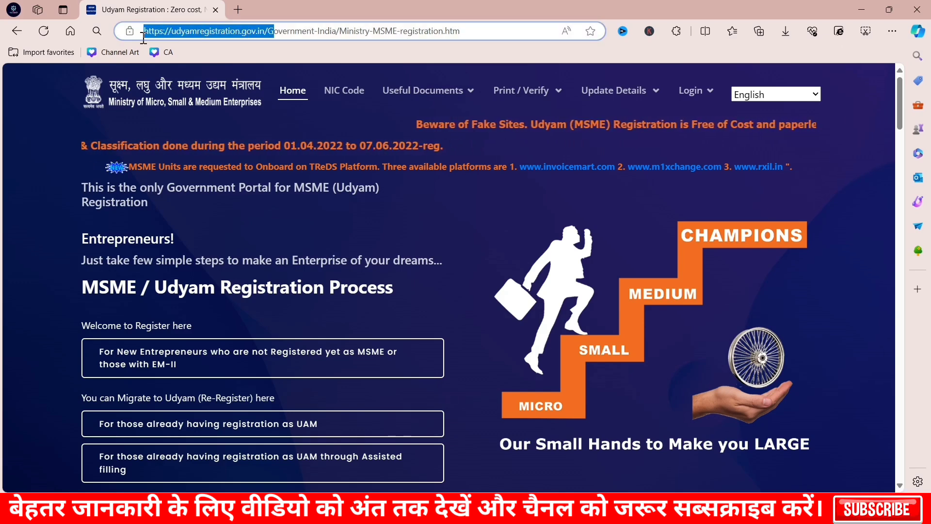
{"action": "left_click", "coordinate": [14, 294]}
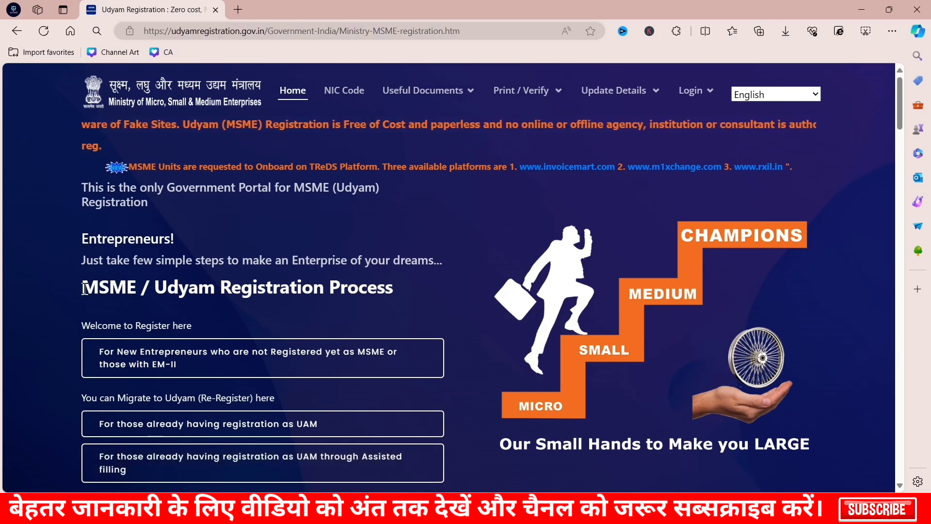
{"action": "left_click_drag", "start_coordinate": [81, 287], "coordinate": [414, 296]}
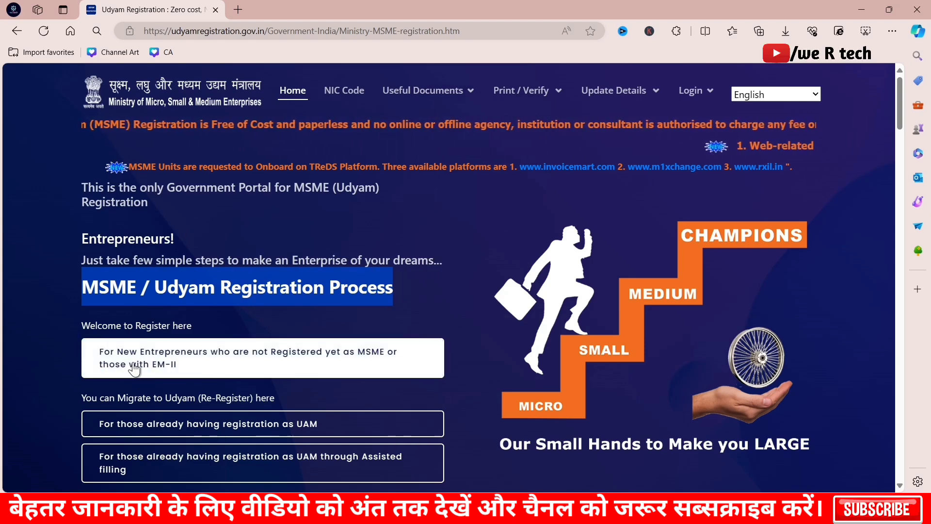
{"action": "left_click", "coordinate": [251, 363]}
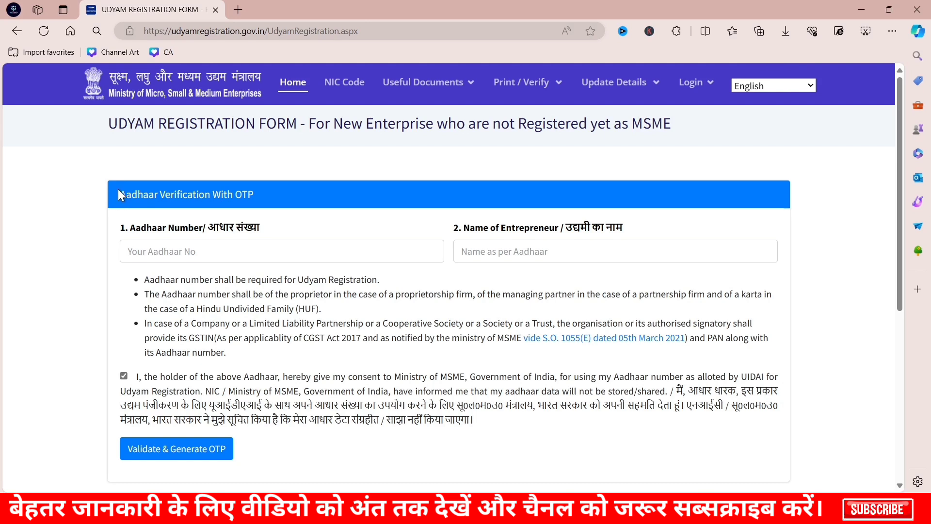
Step: Fill in the Aadhaar number and the entrepreneur's name as per Aadhaar, and generate the OTP
{"action": "left_click_drag", "start_coordinate": [119, 194], "coordinate": [247, 196]}
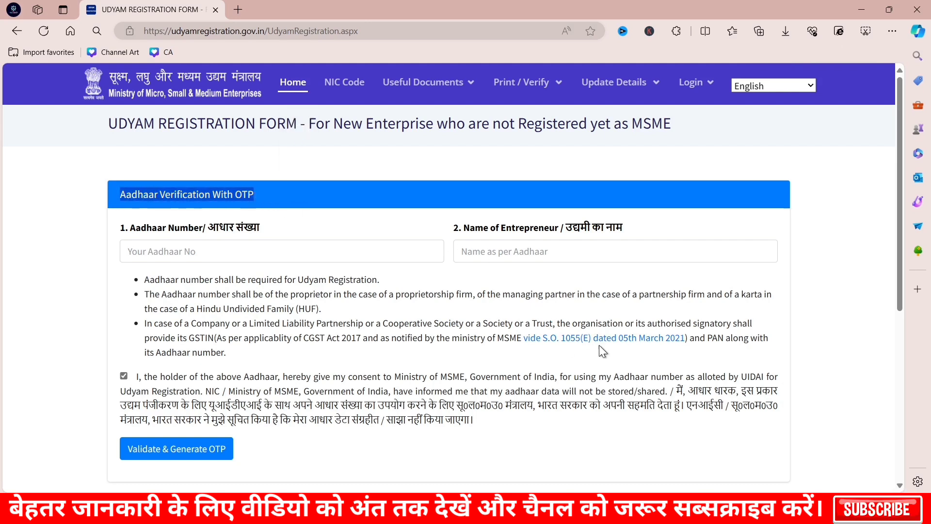
{"action": "left_click", "coordinate": [788, 231]}
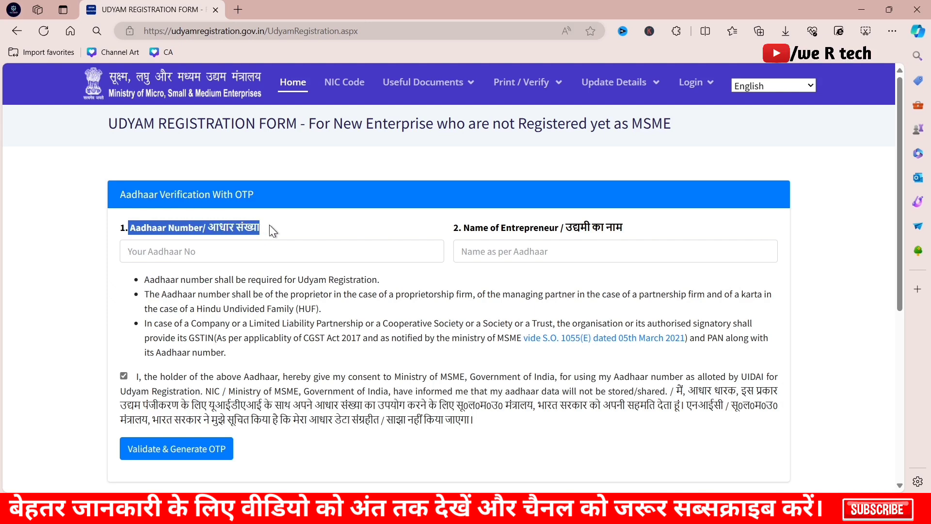
{"action": "left_click", "coordinate": [245, 253]}
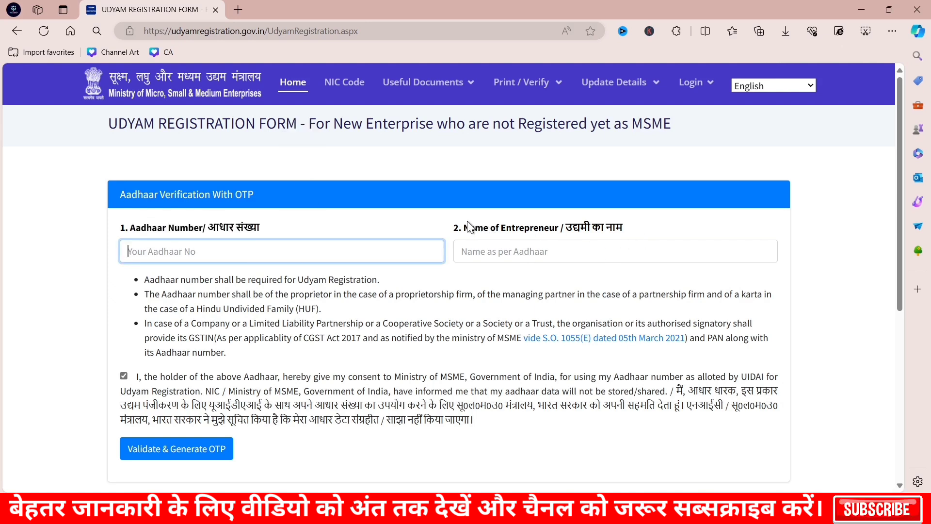
{"action": "left_click_drag", "start_coordinate": [467, 226], "coordinate": [629, 226]}
{"action": "left_click", "coordinate": [545, 248]}
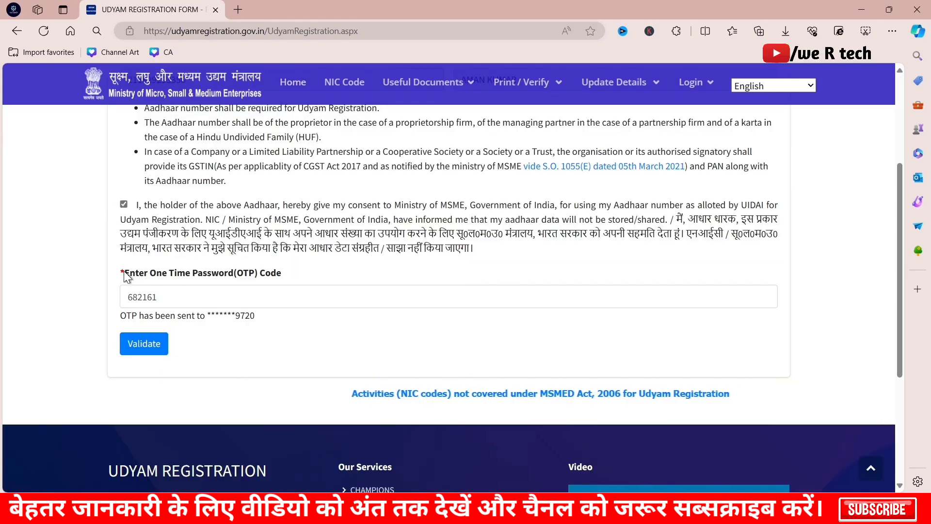
Step: Enter the one-time password in the OTP code field and validate it to complete the Aadhaar verification
{"action": "left_click_drag", "start_coordinate": [124, 272], "coordinate": [295, 278]}
{"action": "left_click", "coordinate": [145, 297]}
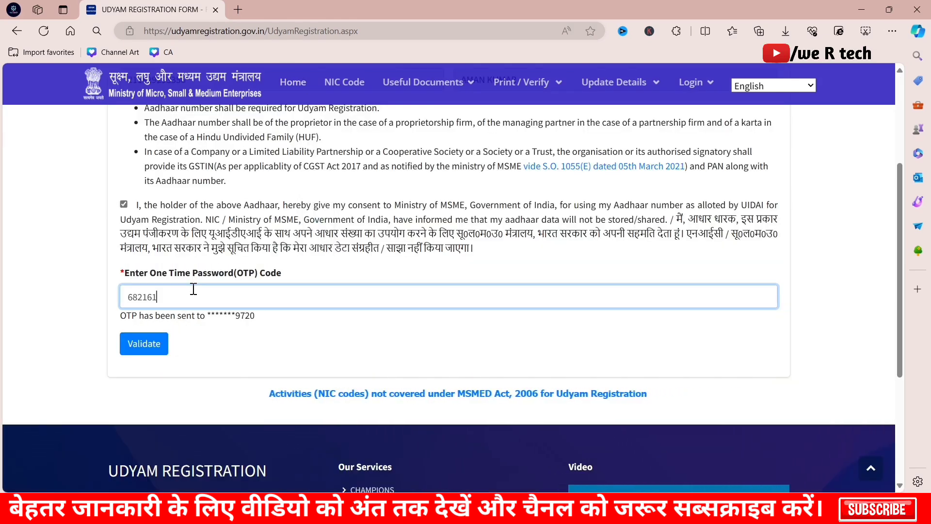
{"action": "left_click_drag", "start_coordinate": [127, 297], "coordinate": [165, 304]}
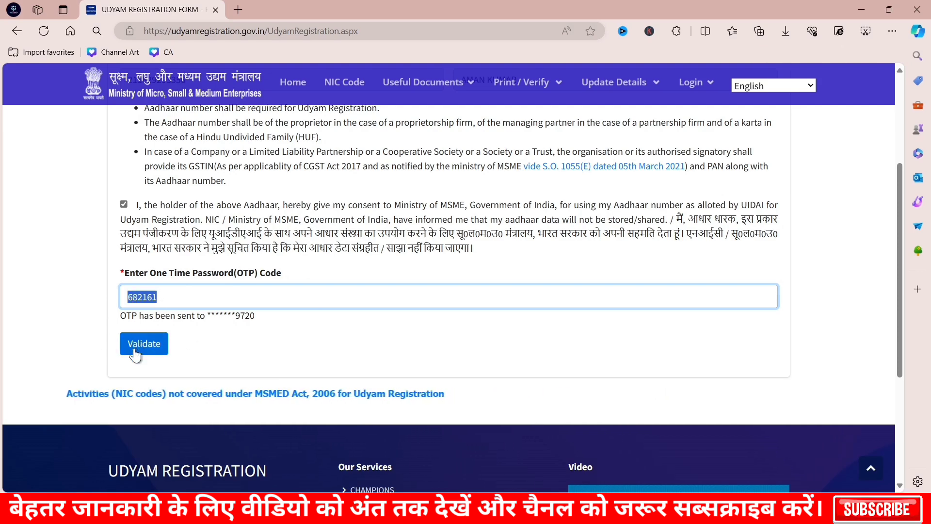
{"action": "left_click", "coordinate": [151, 345]}
Step: Set the type of organisation to 1. Proprietary in the PAN Verification section
{"action": "left_click_drag", "start_coordinate": [120, 153], "coordinate": [209, 152]}
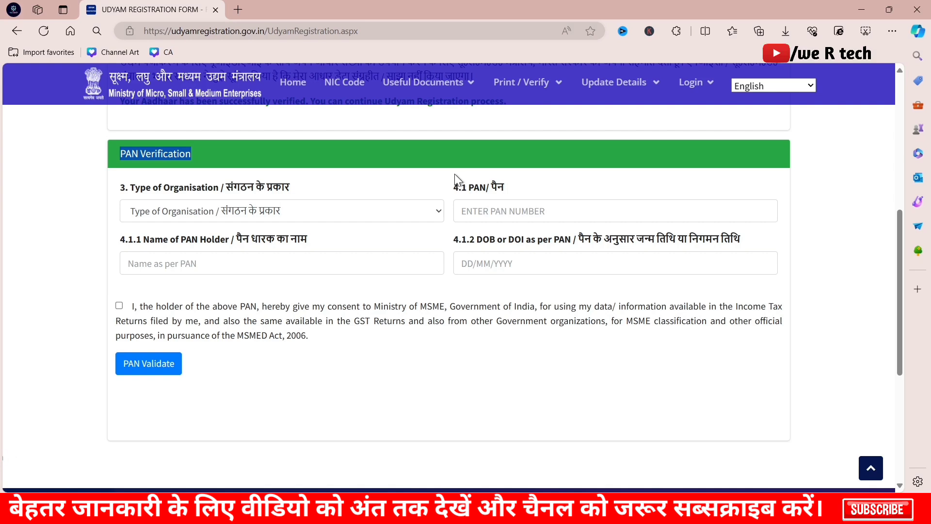
{"action": "left_click", "coordinate": [266, 214]}
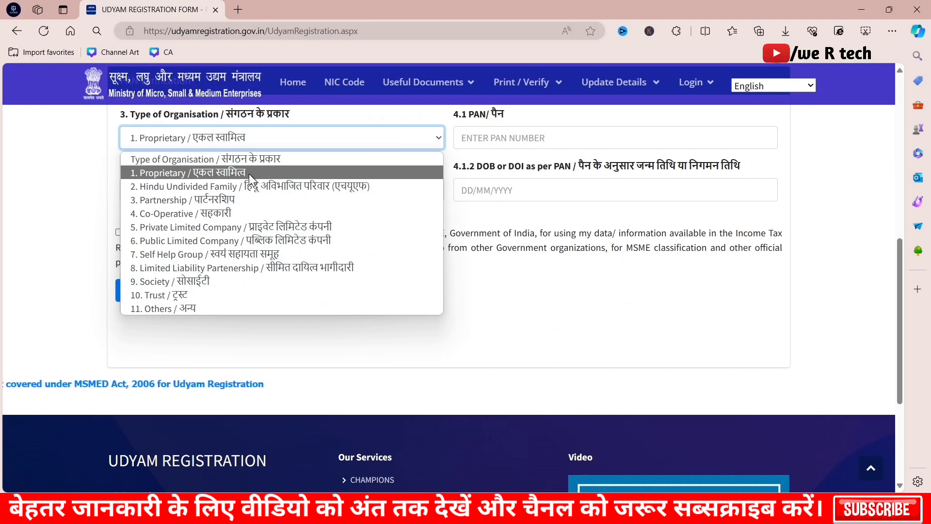
{"action": "left_click", "coordinate": [637, 274]}
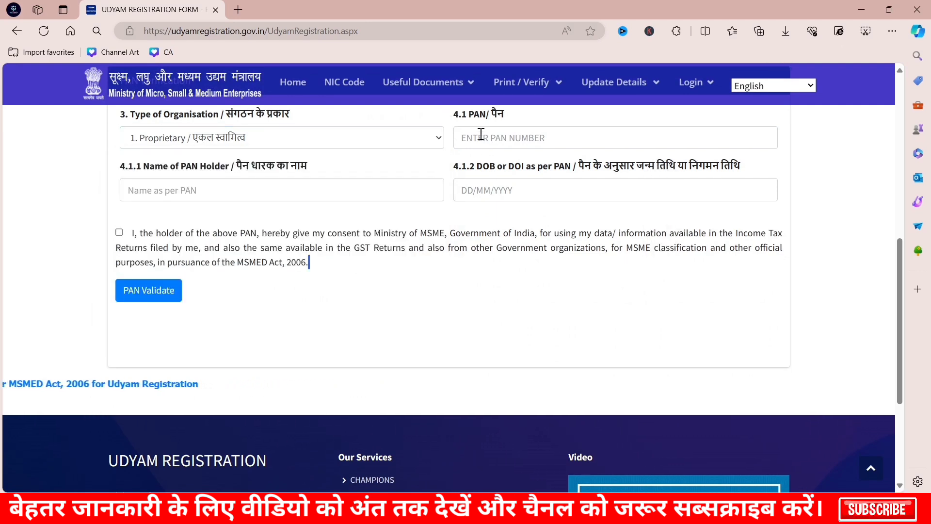
Step: Fill in the PAN holder's details: PAN number, name as per PAN and date of birth
{"action": "left_click", "coordinate": [481, 136]}
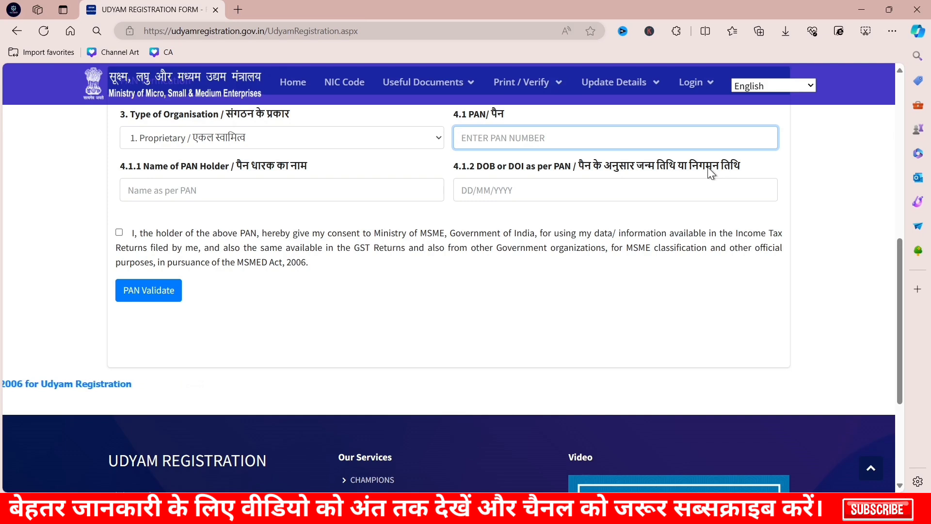
{"action": "left_click", "coordinate": [313, 190]}
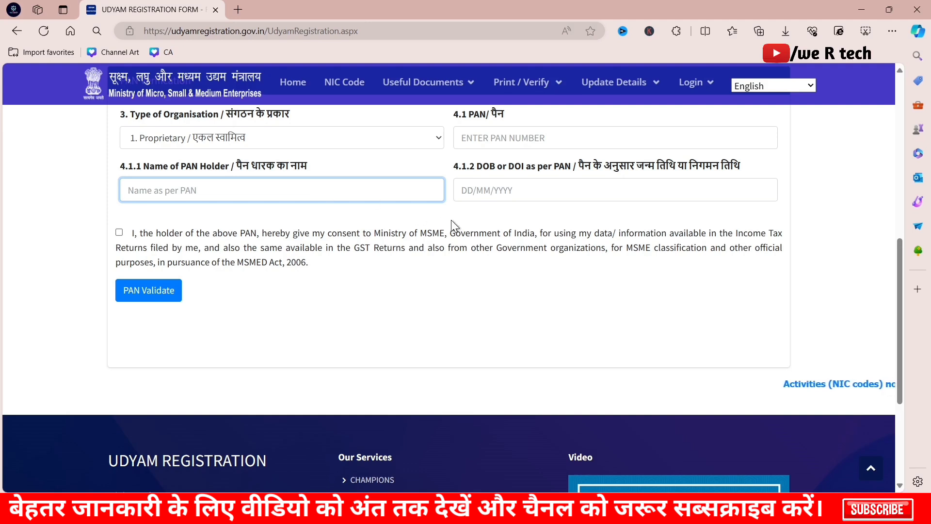
{"action": "left_click", "coordinate": [511, 194]}
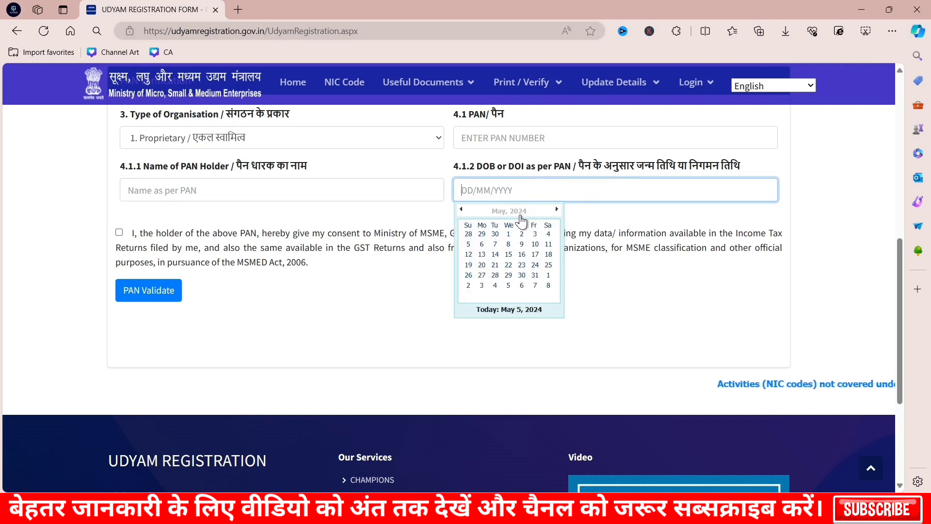
{"action": "left_click", "coordinate": [505, 212]}
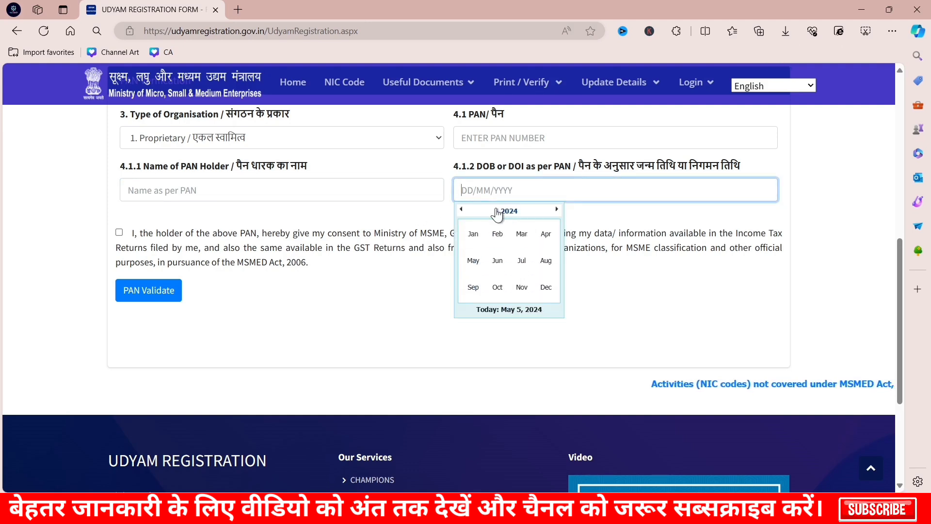
{"action": "left_click", "coordinate": [507, 211]}
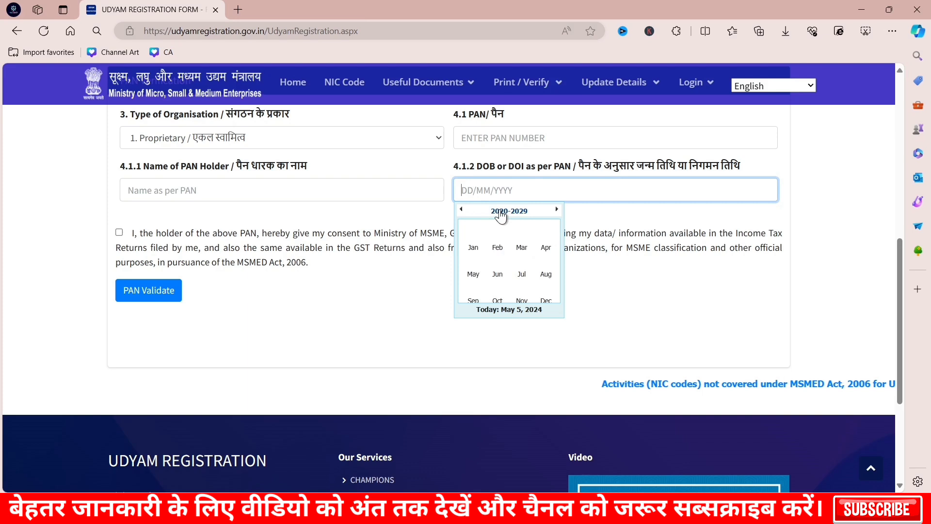
{"action": "left_click", "coordinate": [461, 209]}
{"action": "left_click", "coordinate": [461, 209]}
{"action": "left_click", "coordinate": [461, 210]}
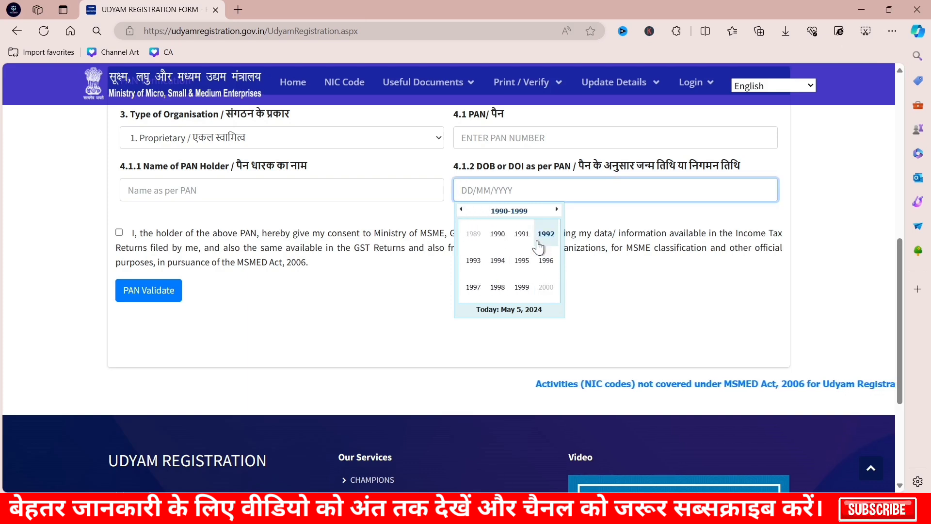
{"action": "left_click", "coordinate": [499, 260]}
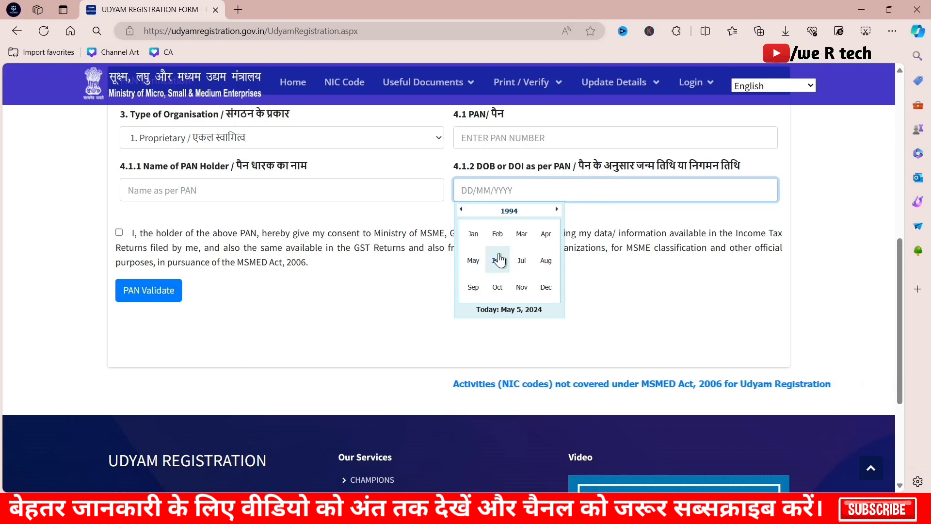
{"action": "left_click", "coordinate": [498, 234]}
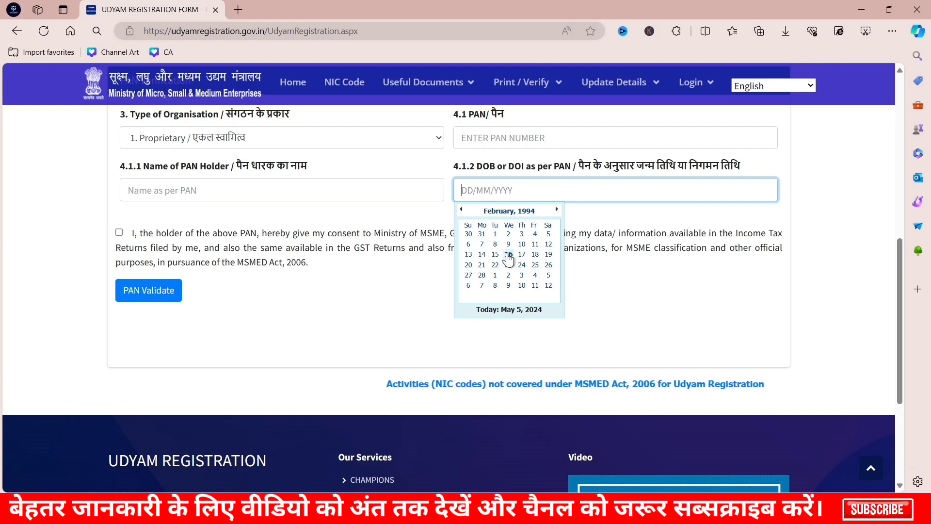
{"action": "left_click", "coordinate": [508, 255]}
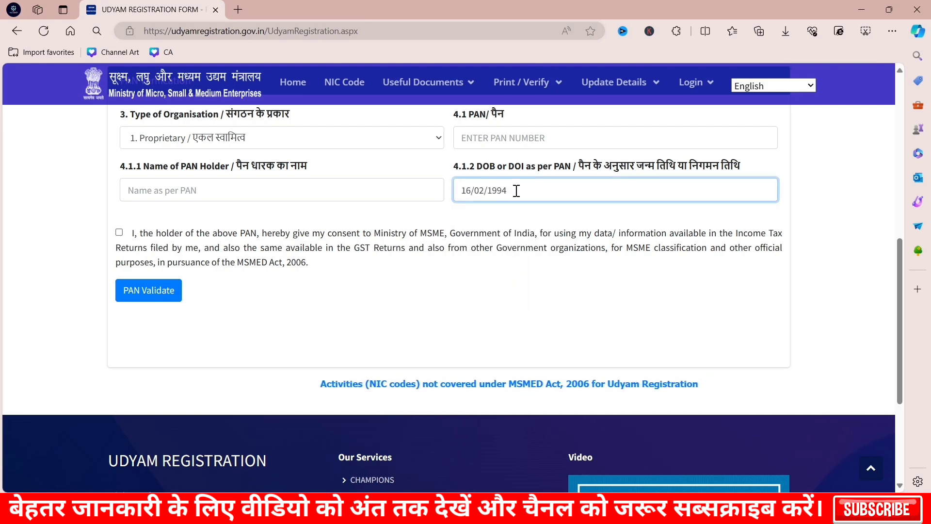
{"action": "left_click_drag", "start_coordinate": [516, 191], "coordinate": [459, 191]}
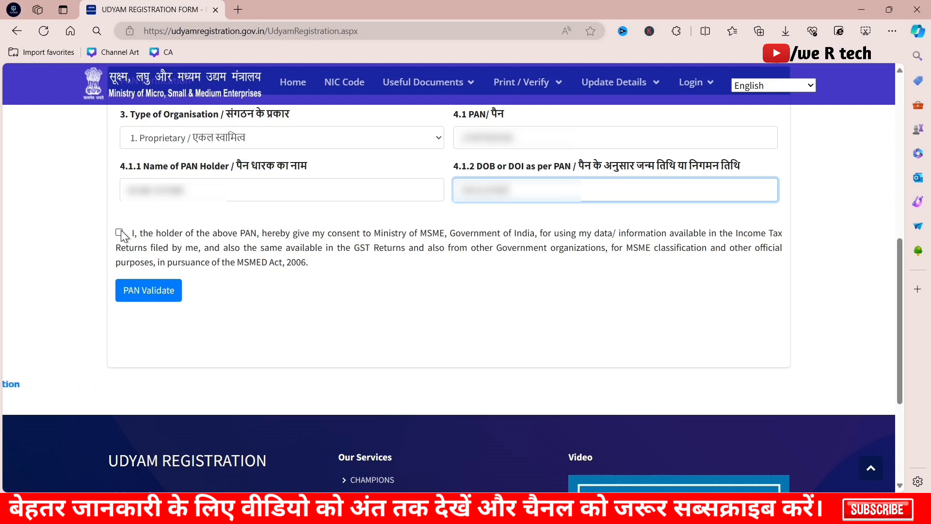
Step: Give consent for using the PAN holder's data and validate the PAN
{"action": "left_click", "coordinate": [119, 233]}
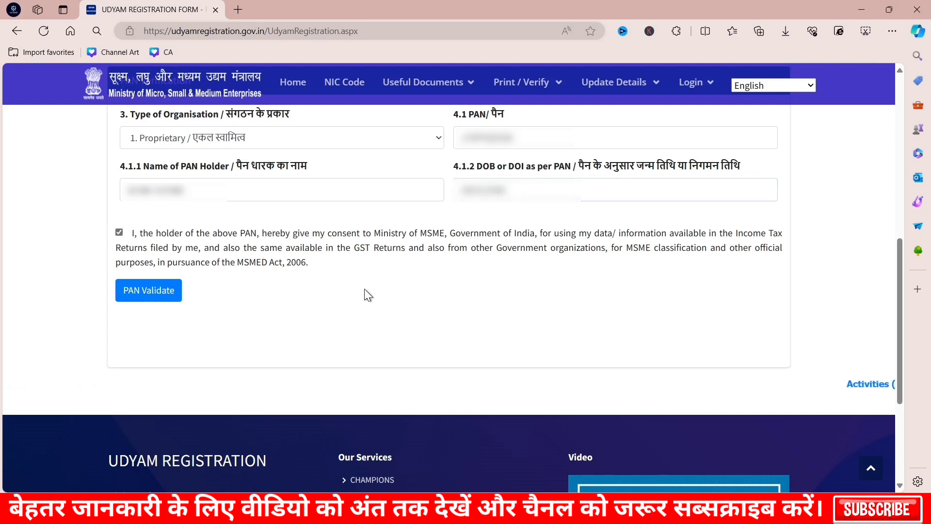
{"action": "left_click", "coordinate": [145, 288]}
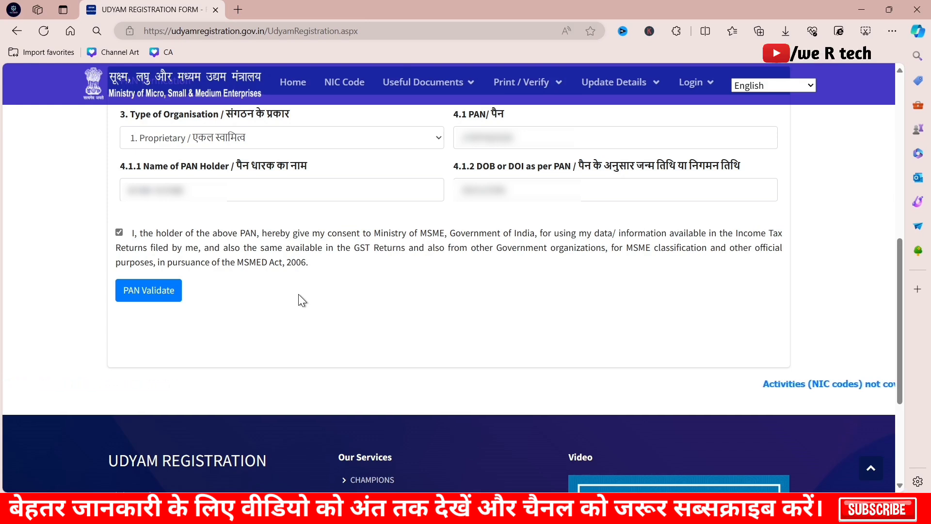
{"action": "left_click", "coordinate": [127, 288]}
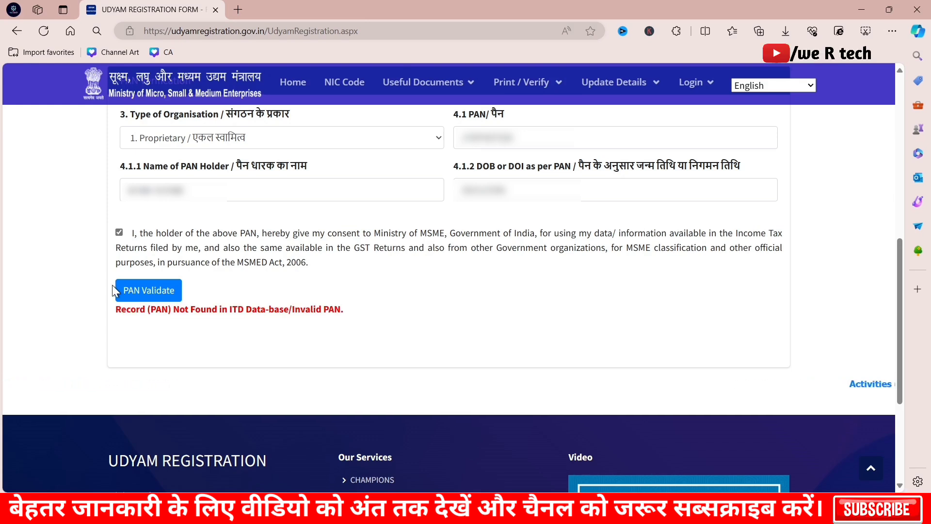
{"action": "left_click", "coordinate": [160, 291]}
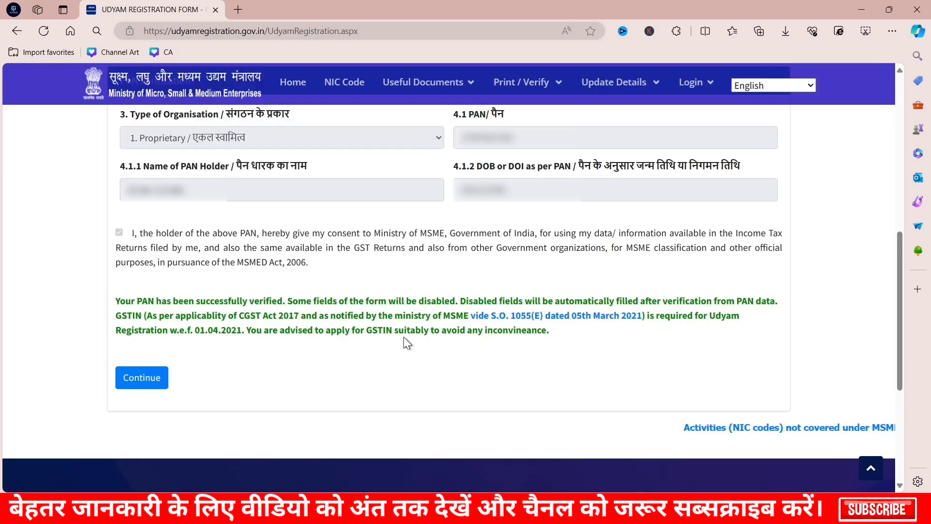
Step: Continue past the PAN verification and answer No to having a GSTIN
{"action": "left_click_drag", "start_coordinate": [115, 301], "coordinate": [296, 304]}
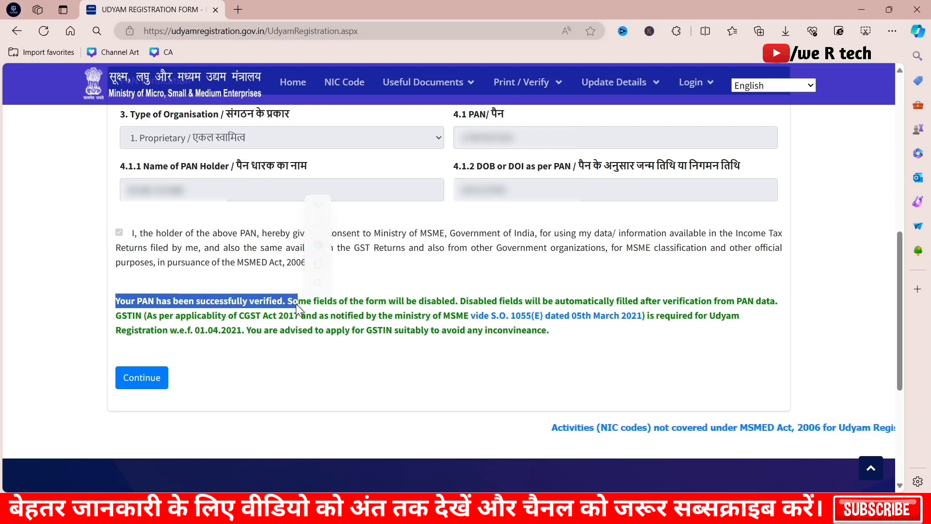
{"action": "left_click", "coordinate": [385, 362]}
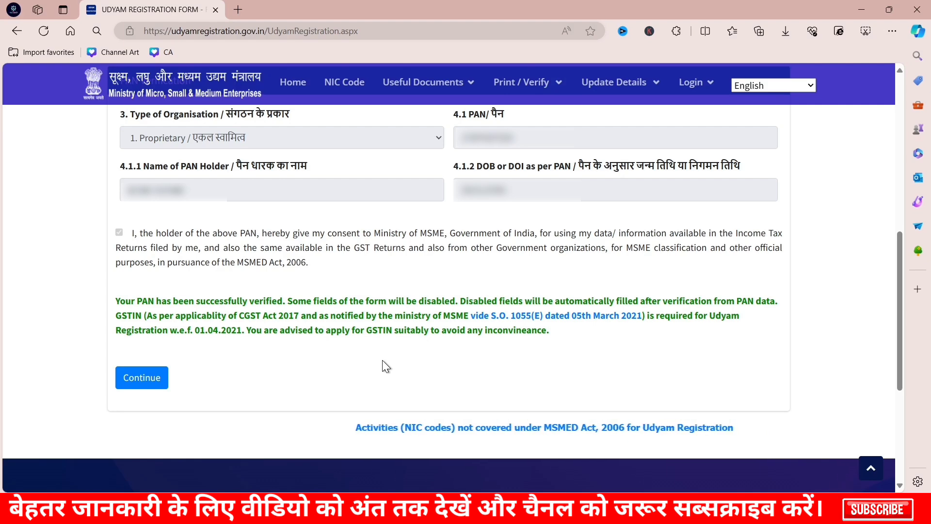
{"action": "left_click", "coordinate": [144, 377]}
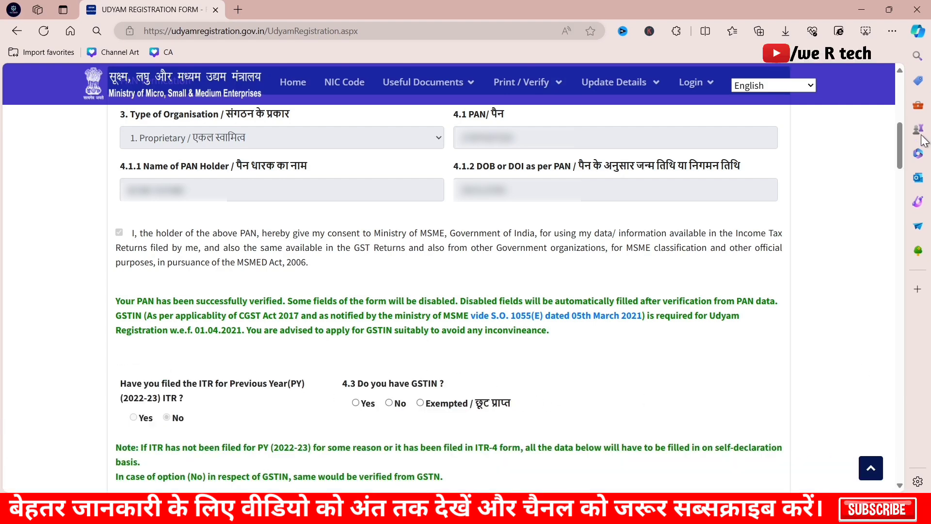
{"action": "left_click_drag", "start_coordinate": [901, 138], "coordinate": [902, 164]}
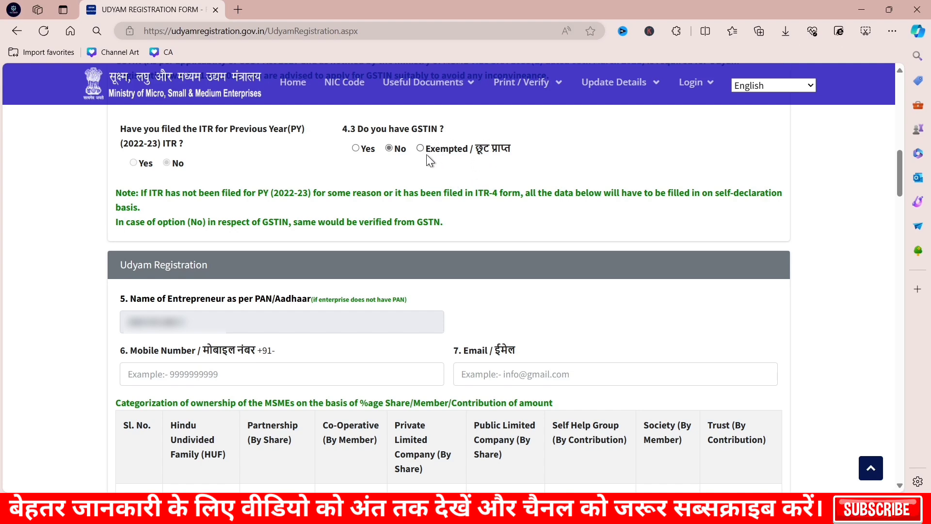
Step: Review the entrepreneur's name, mobile number and email fields in the Udyam Registration section
{"action": "scroll", "coordinate": [479, 229], "scroll_direction": "down", "scroll_amount": 3}
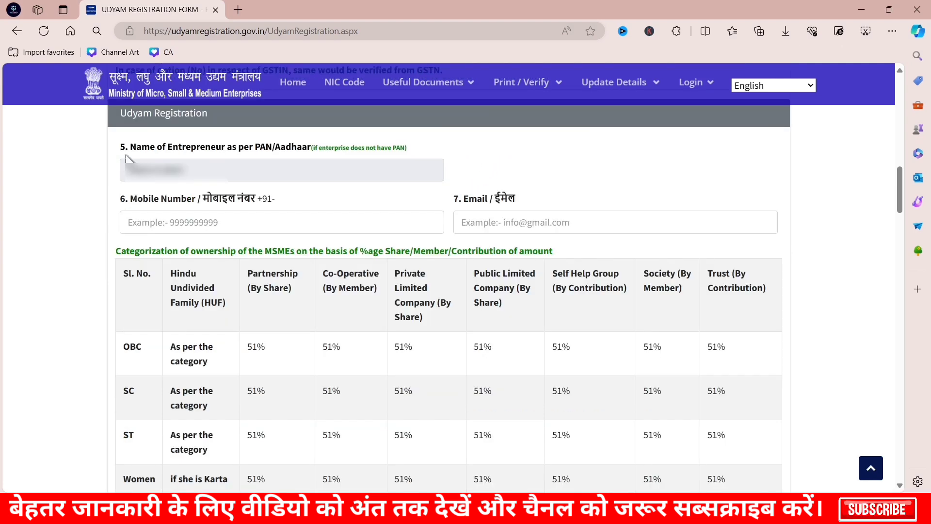
{"action": "left_click_drag", "start_coordinate": [148, 146], "coordinate": [291, 155]}
{"action": "left_click", "coordinate": [186, 169]}
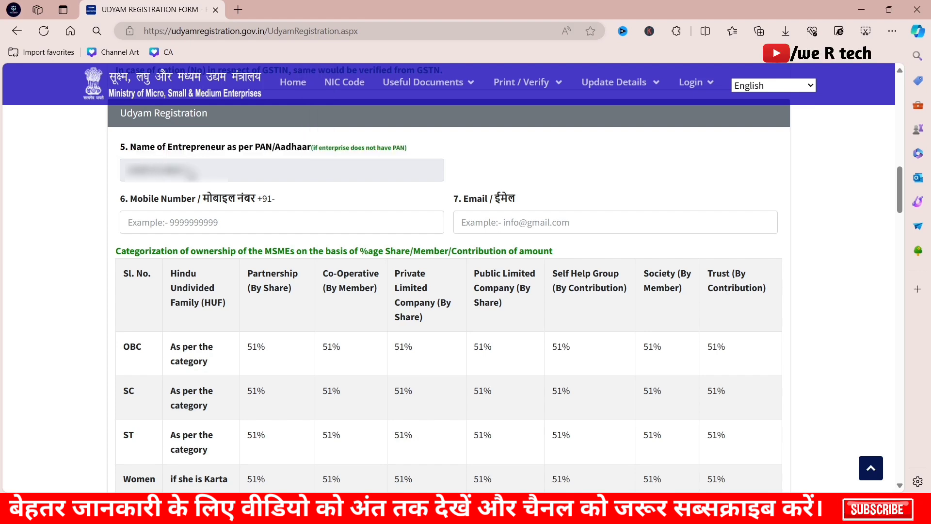
{"action": "left_click", "coordinate": [150, 221]}
{"action": "left_click_drag", "start_coordinate": [137, 200], "coordinate": [251, 202]}
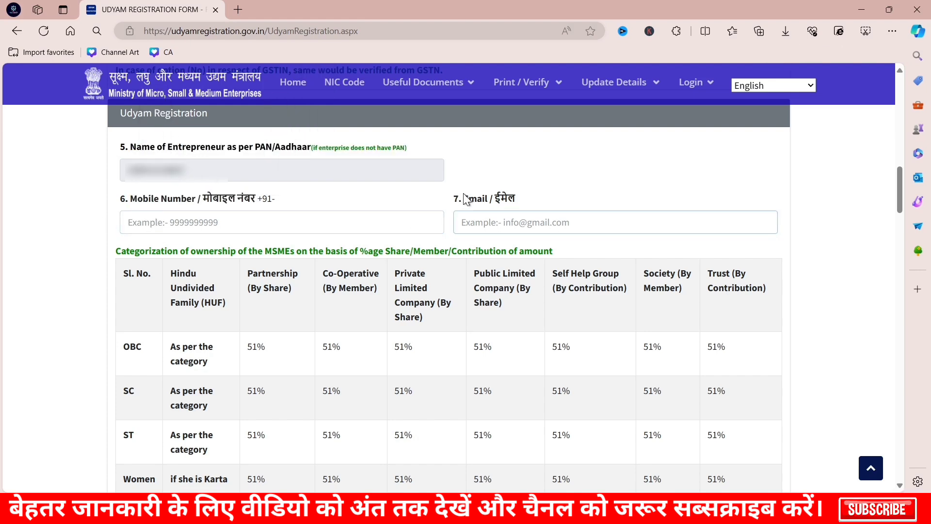
{"action": "left_click_drag", "start_coordinate": [464, 199], "coordinate": [524, 198]}
{"action": "left_click", "coordinate": [493, 226]}
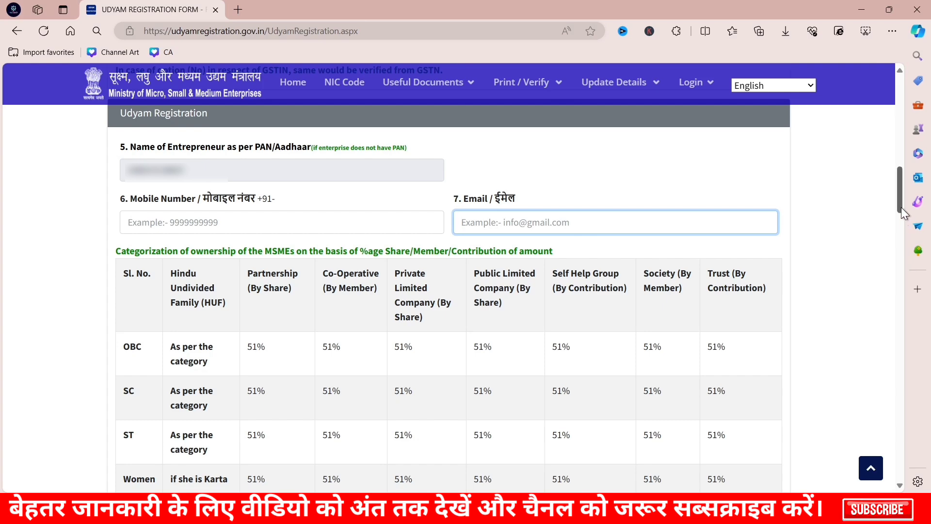
Step: Check the MSME ownership categorization table and set the social category to General
{"action": "scroll", "coordinate": [900, 208], "scroll_direction": "down", "scroll_amount": 2}
{"action": "left_click_drag", "start_coordinate": [117, 132], "coordinate": [549, 150]}
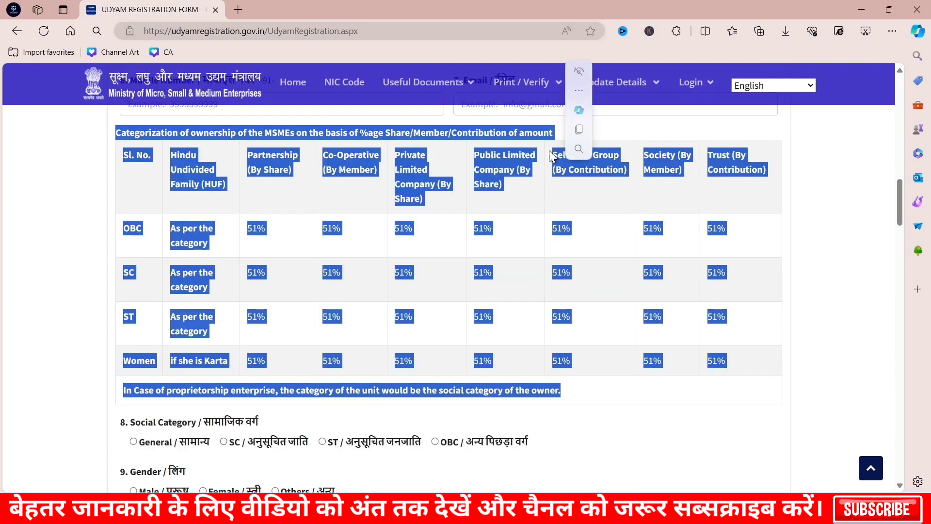
{"action": "left_click", "coordinate": [111, 280]}
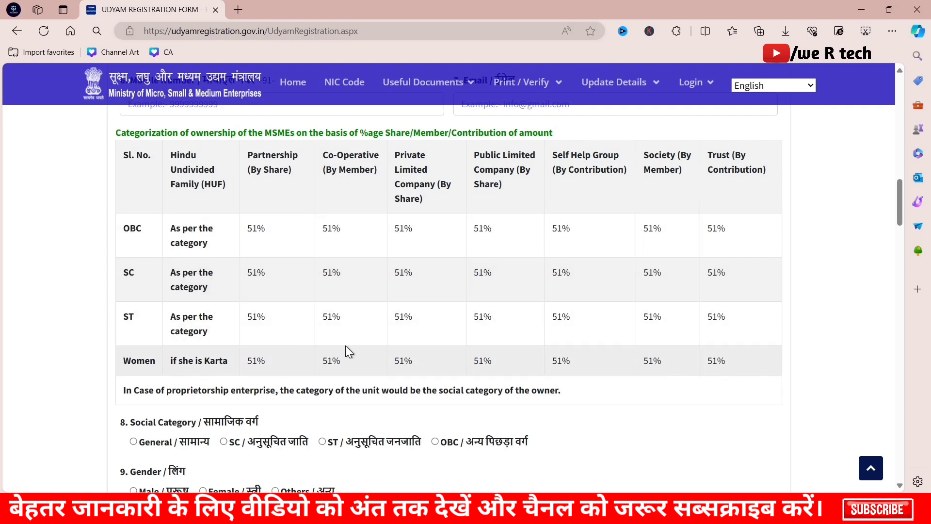
{"action": "scroll", "coordinate": [813, 261], "scroll_direction": "down", "scroll_amount": 3}
{"action": "left_click_drag", "start_coordinate": [130, 251], "coordinate": [276, 246]}
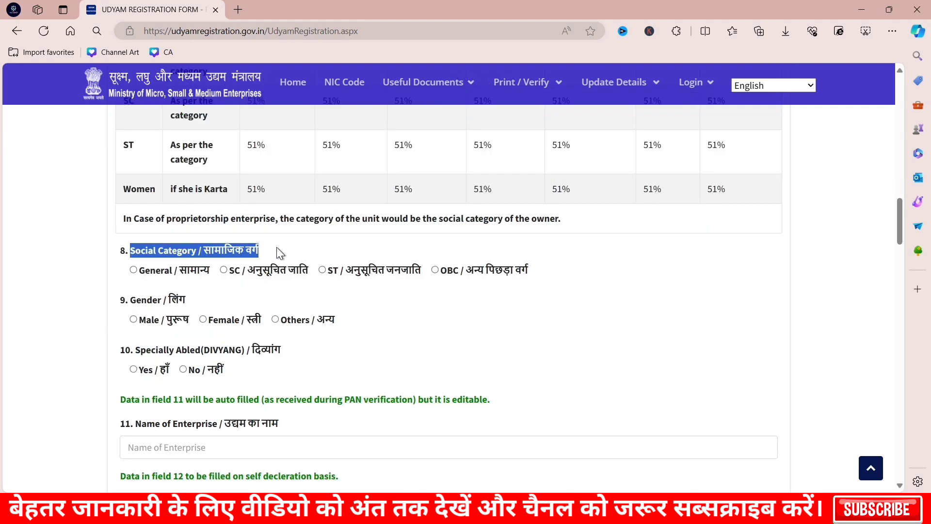
{"action": "left_click", "coordinate": [134, 271]}
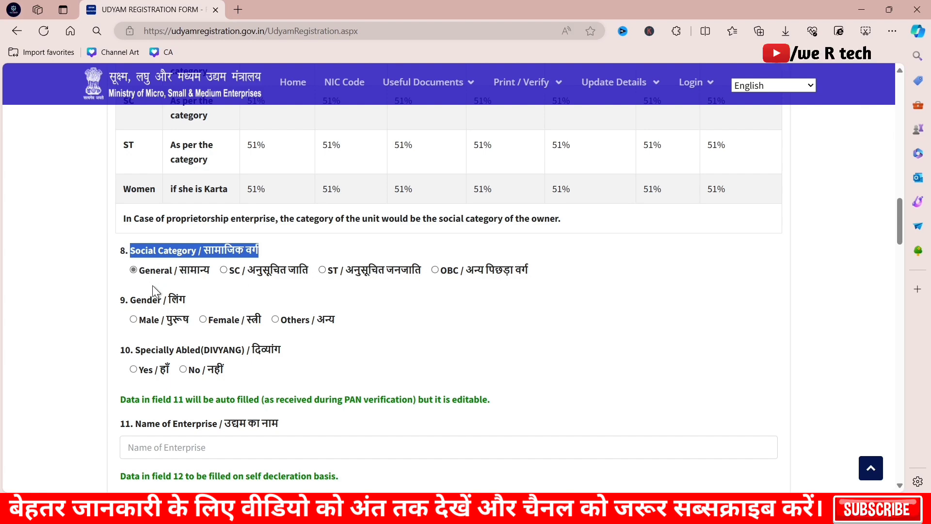
Step: Set the gender to Male and answer No to being specially abled
{"action": "left_click_drag", "start_coordinate": [131, 303], "coordinate": [142, 299]}
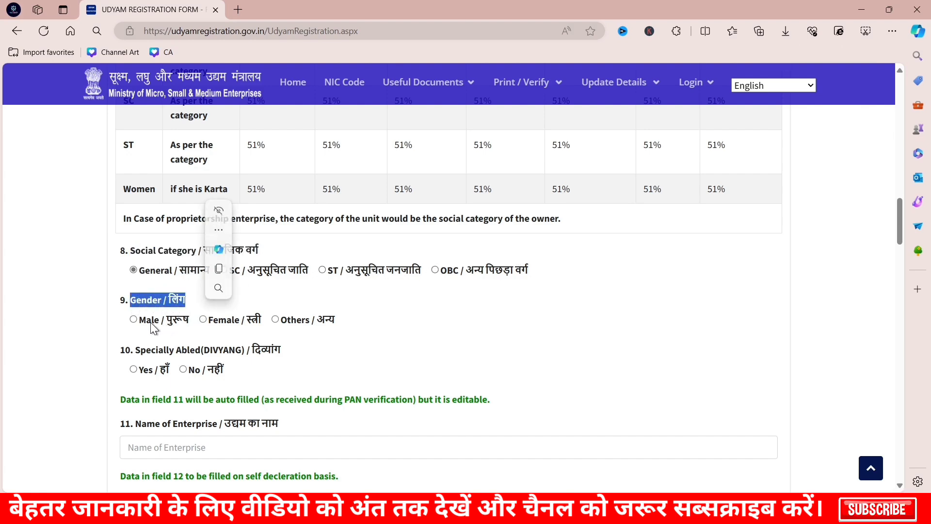
{"action": "left_click", "coordinate": [133, 320]}
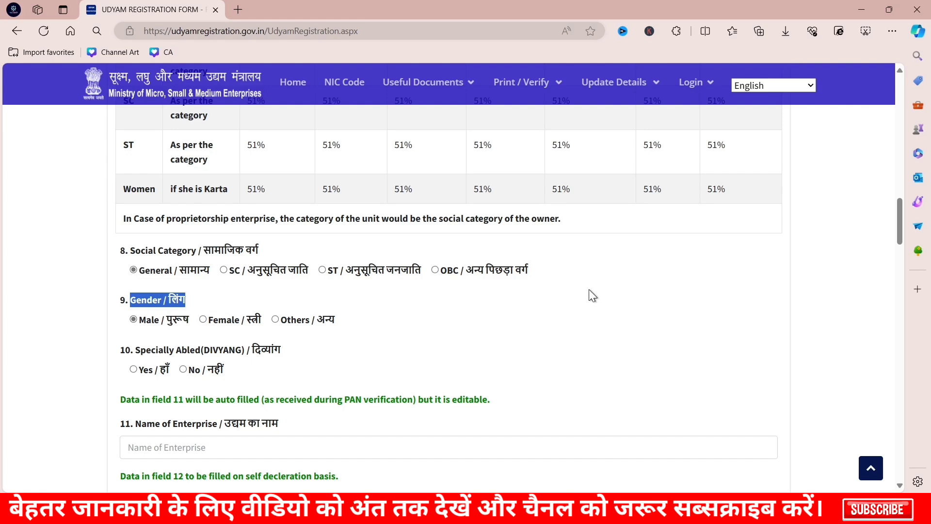
{"action": "scroll", "coordinate": [273, 339], "scroll_direction": "down", "scroll_amount": 3}
{"action": "left_click_drag", "start_coordinate": [141, 178], "coordinate": [280, 180]}
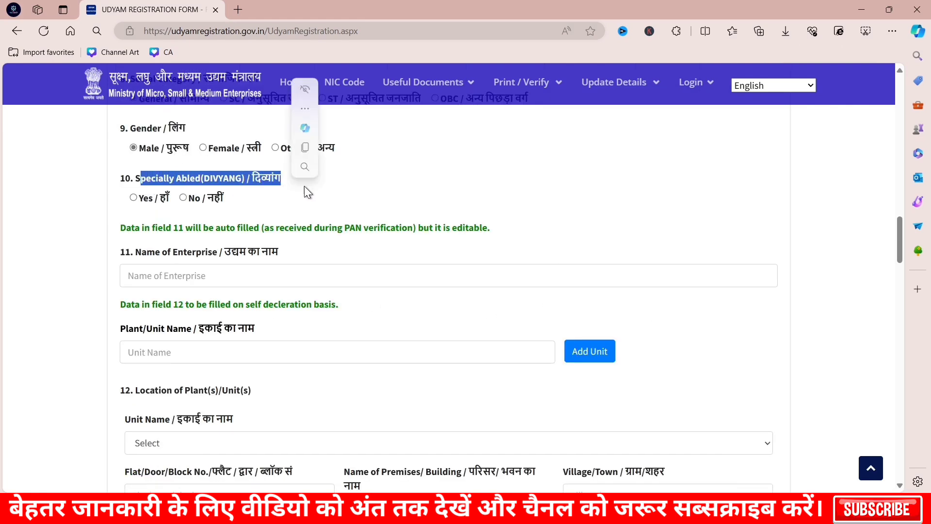
{"action": "left_click", "coordinate": [193, 203]}
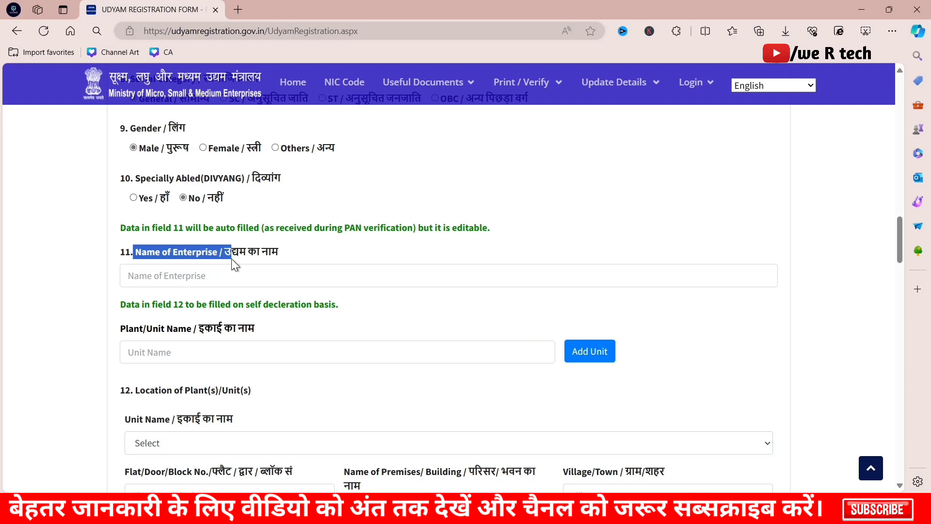
Step: Examine the enterprise name and plant/unit name fields and the unit choices for the plant location
{"action": "left_click_drag", "start_coordinate": [232, 259], "coordinate": [269, 268]}
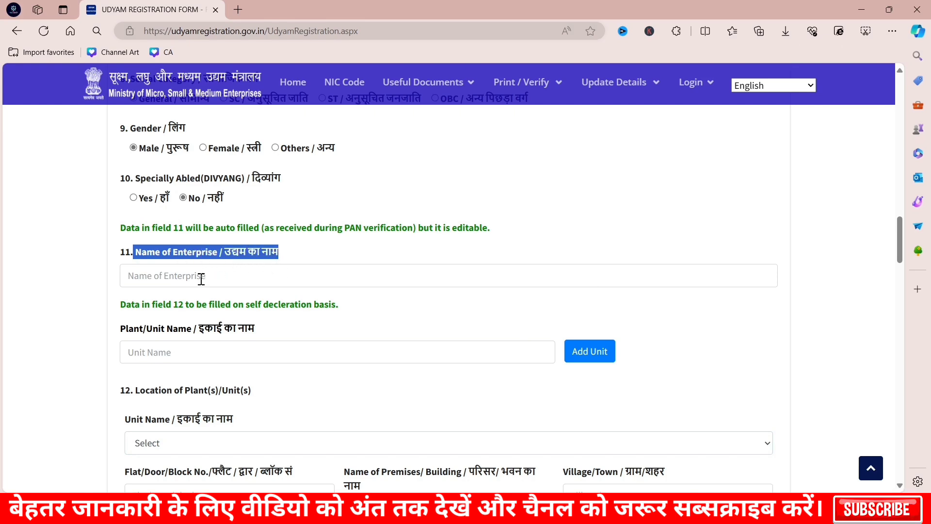
{"action": "left_click", "coordinate": [169, 278]}
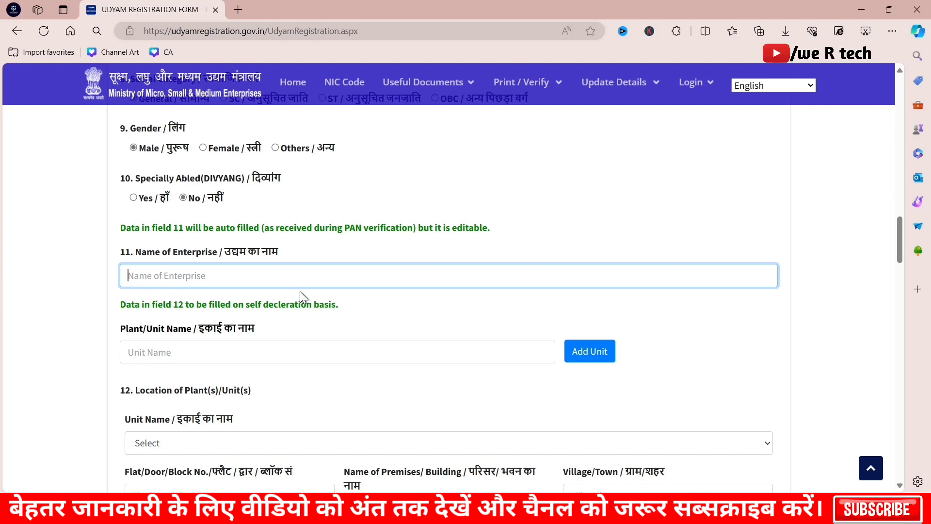
{"action": "scroll", "coordinate": [299, 291], "scroll_direction": "down", "scroll_amount": 3}
{"action": "left_click_drag", "start_coordinate": [118, 159], "coordinate": [254, 168]}
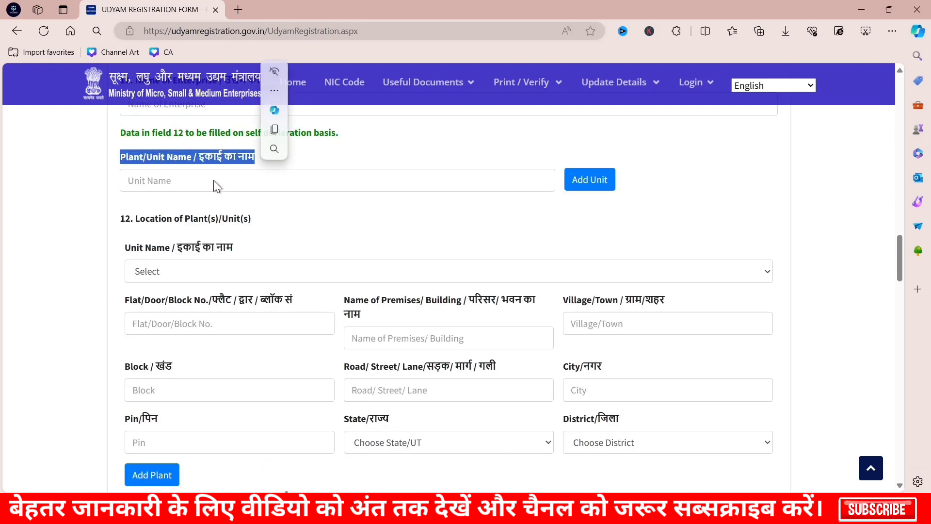
{"action": "left_click", "coordinate": [278, 179]}
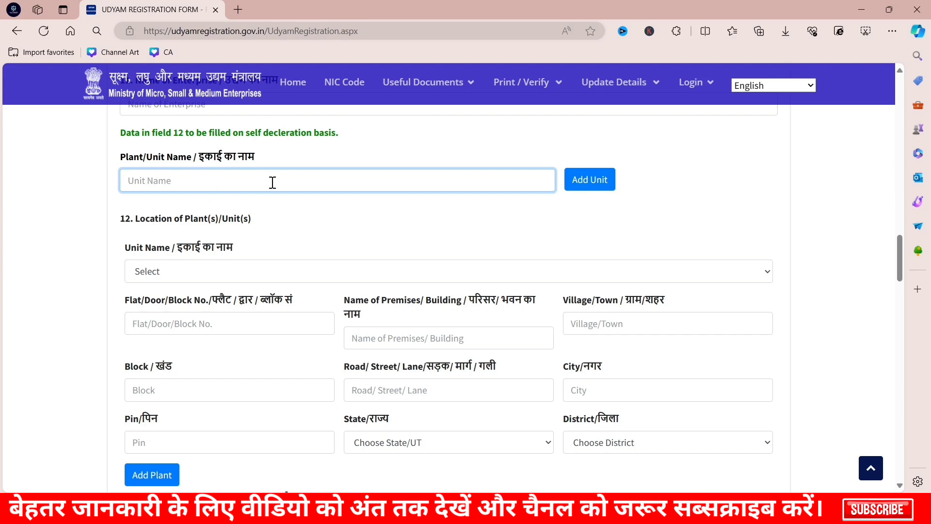
{"action": "left_click", "coordinate": [153, 272]}
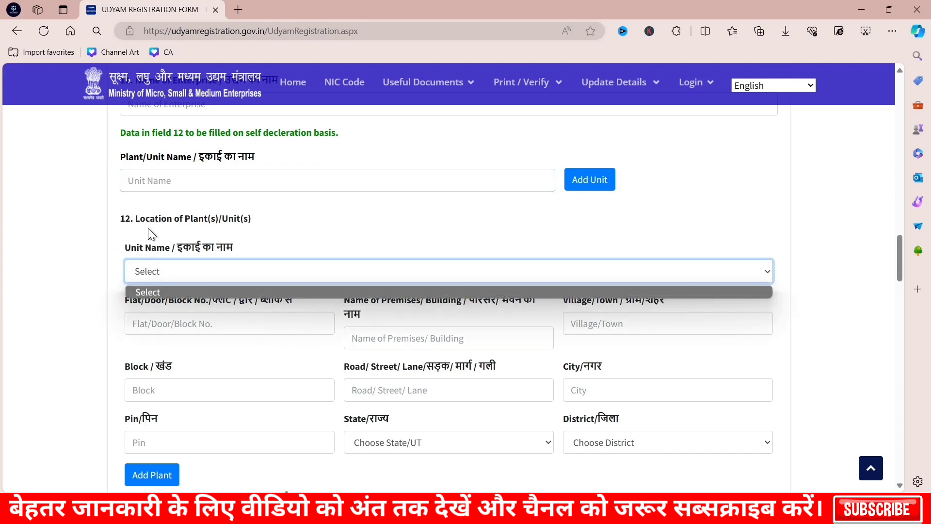
{"action": "left_click_drag", "start_coordinate": [135, 219], "coordinate": [251, 220]}
{"action": "left_click", "coordinate": [165, 279]}
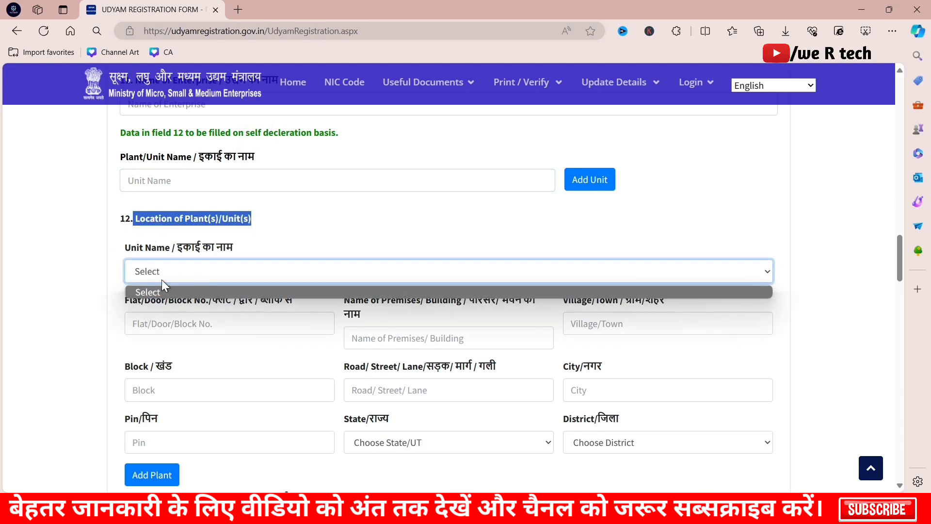
{"action": "left_click", "coordinate": [167, 290]}
{"action": "left_click", "coordinate": [167, 278]}
{"action": "left_click", "coordinate": [160, 293]}
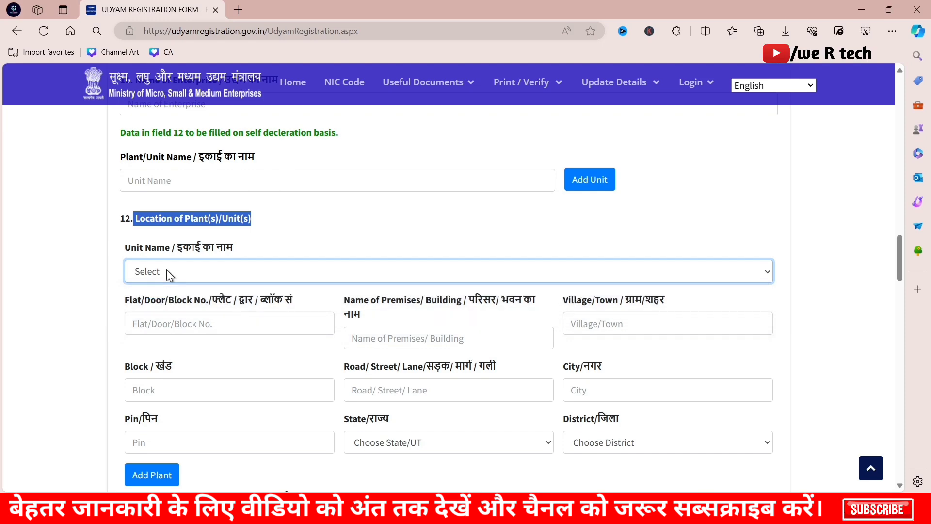
Step: Enter wertech as the name of the enterprise and add a plant unit also named wertech
{"action": "scroll", "coordinate": [330, 232], "scroll_direction": "up", "scroll_amount": 3}
{"action": "left_click", "coordinate": [194, 275]}
{"action": "type", "text": "wertech"}
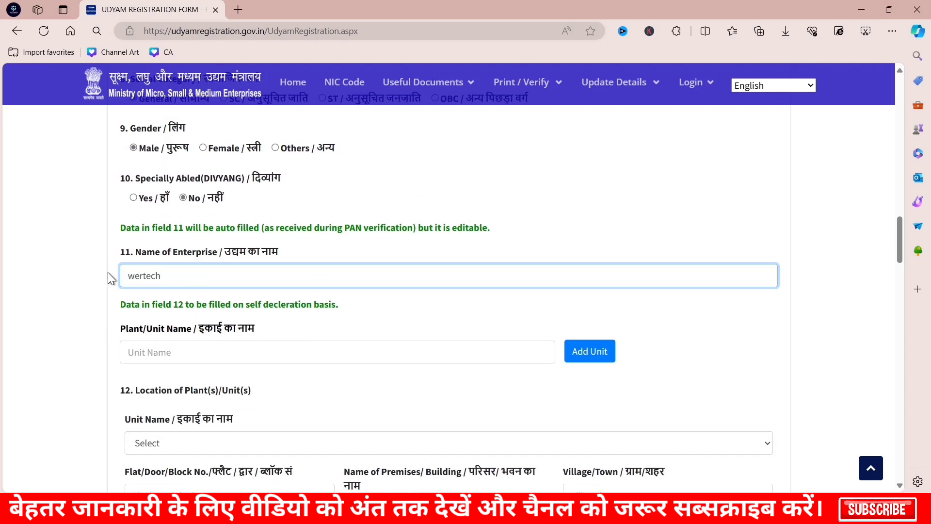
{"action": "left_click", "coordinate": [333, 361]}
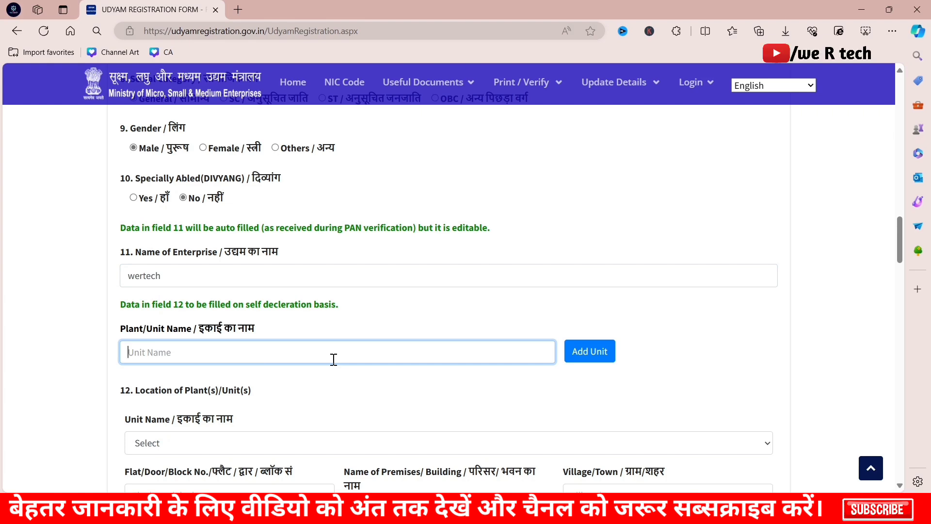
{"action": "type", "text": "wertech"}
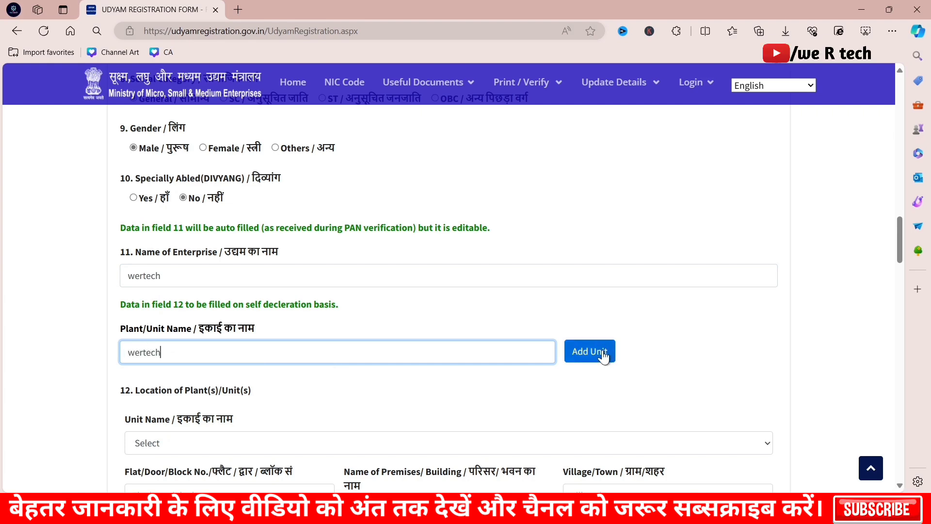
{"action": "left_click", "coordinate": [600, 351]}
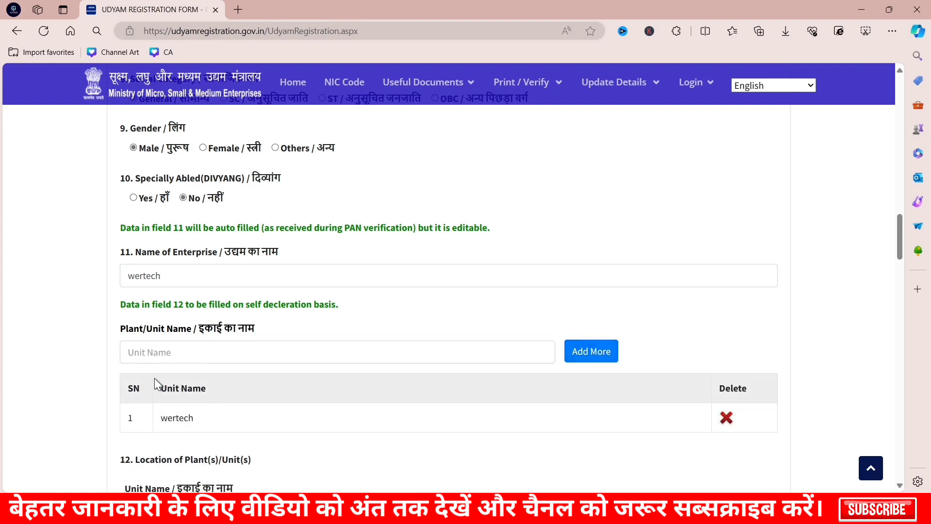
{"action": "left_click_drag", "start_coordinate": [164, 418], "coordinate": [212, 416]}
{"action": "left_click", "coordinate": [391, 412]}
Step: Check which units are offered for the plant location
{"action": "scroll", "coordinate": [480, 360], "scroll_direction": "down", "scroll_amount": 3}
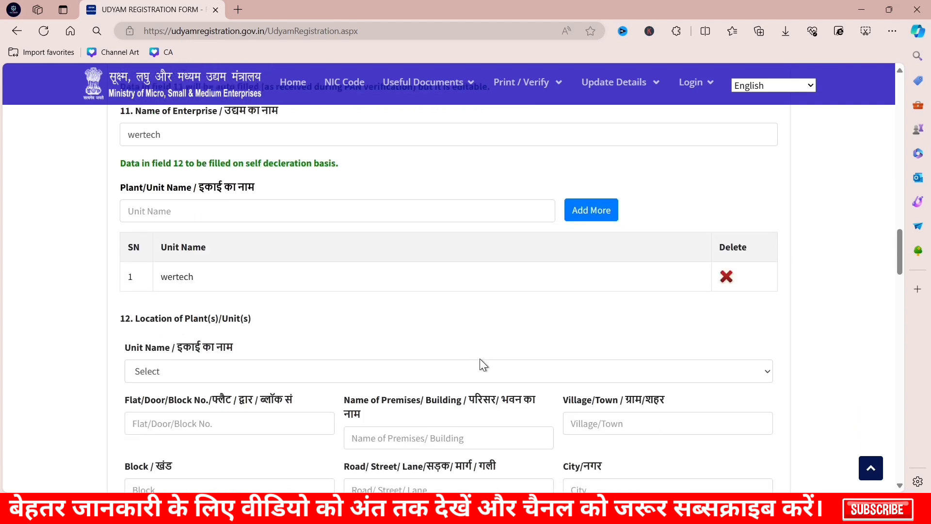
{"action": "scroll", "coordinate": [483, 363], "scroll_direction": "down", "scroll_amount": 1}
{"action": "left_click_drag", "start_coordinate": [140, 289], "coordinate": [183, 290]}
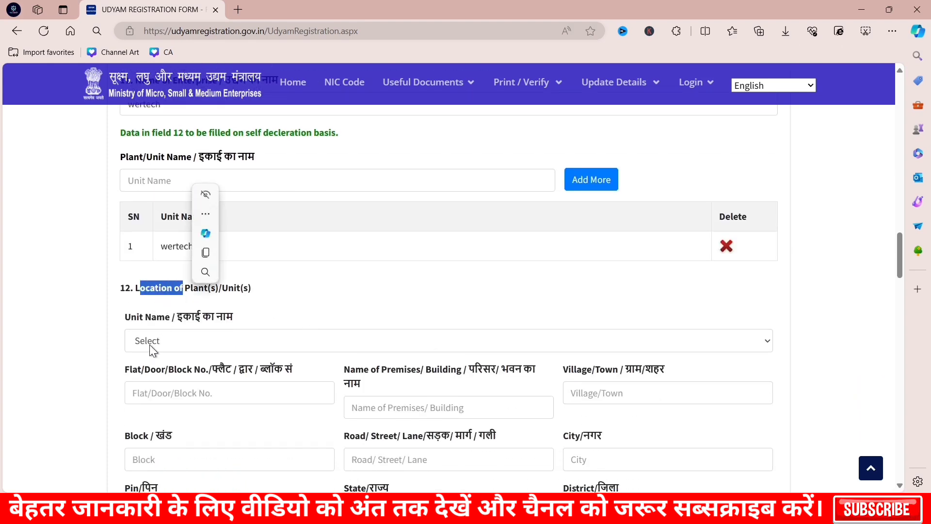
{"action": "left_click", "coordinate": [171, 340]}
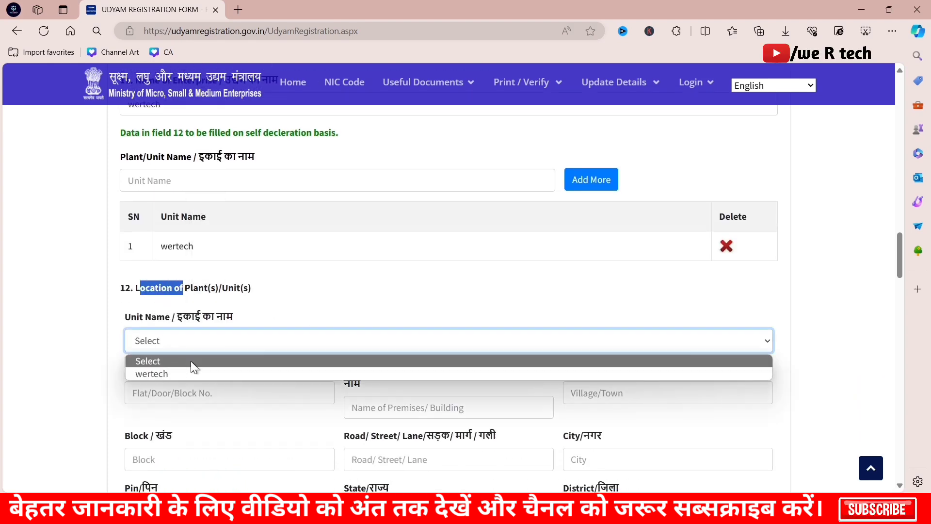
{"action": "left_click", "coordinate": [427, 264]}
Step: Add a second plant unit named 1jg and delete it after checking the unit choices for the plant location
{"action": "left_click", "coordinate": [187, 184]}
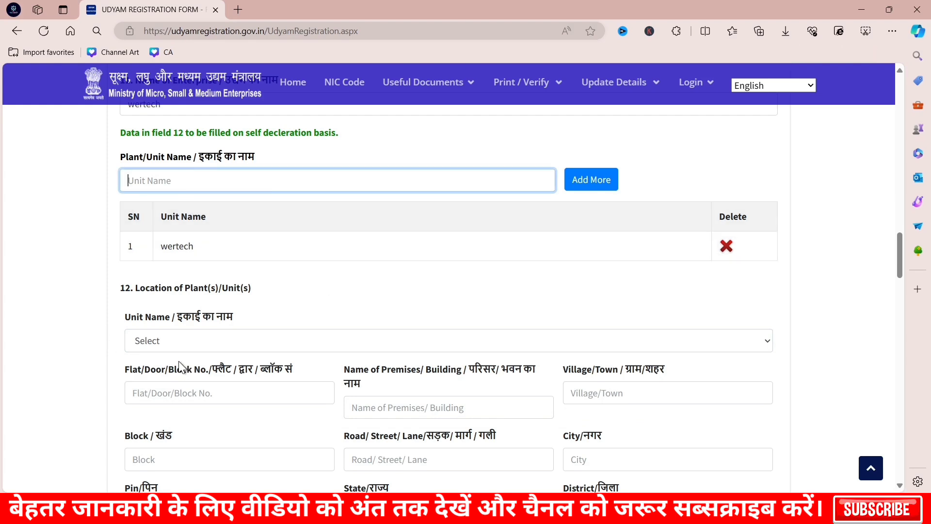
{"action": "type", "text": "1jg"}
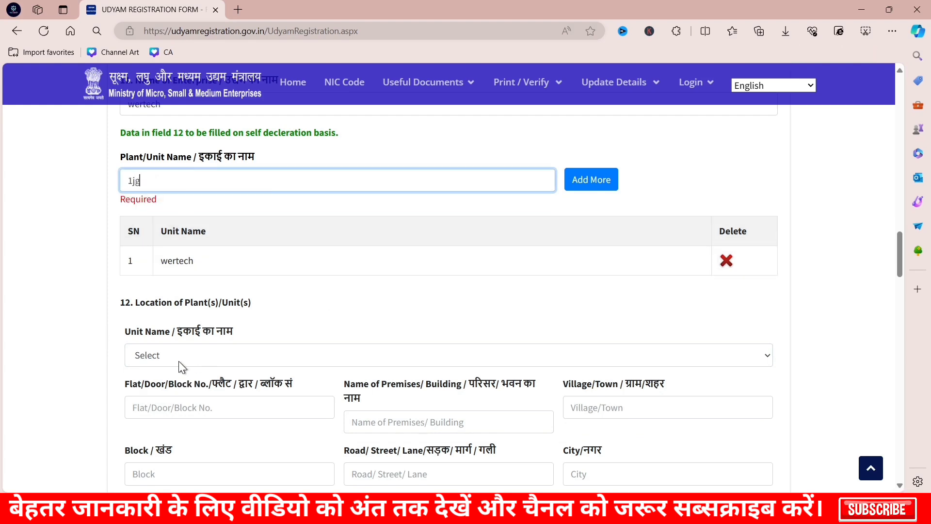
{"action": "left_click", "coordinate": [589, 180]}
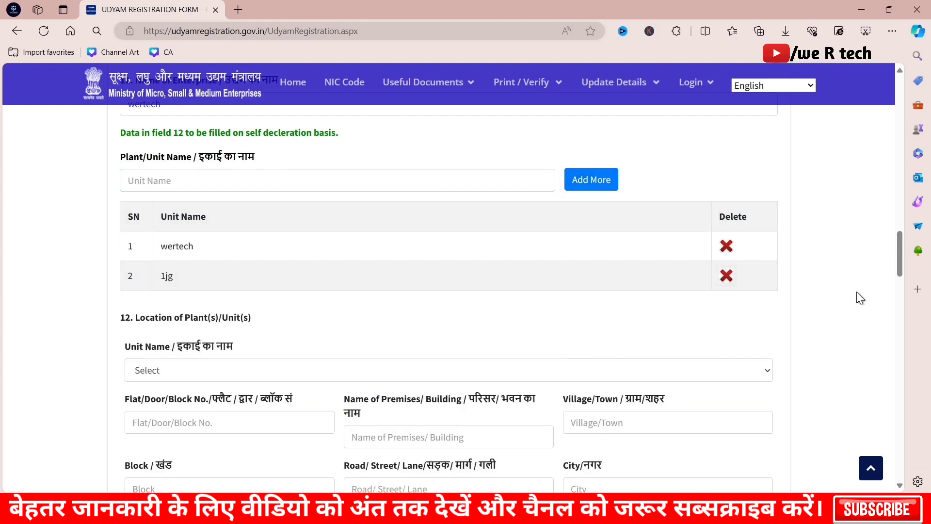
{"action": "left_click", "coordinate": [127, 368]}
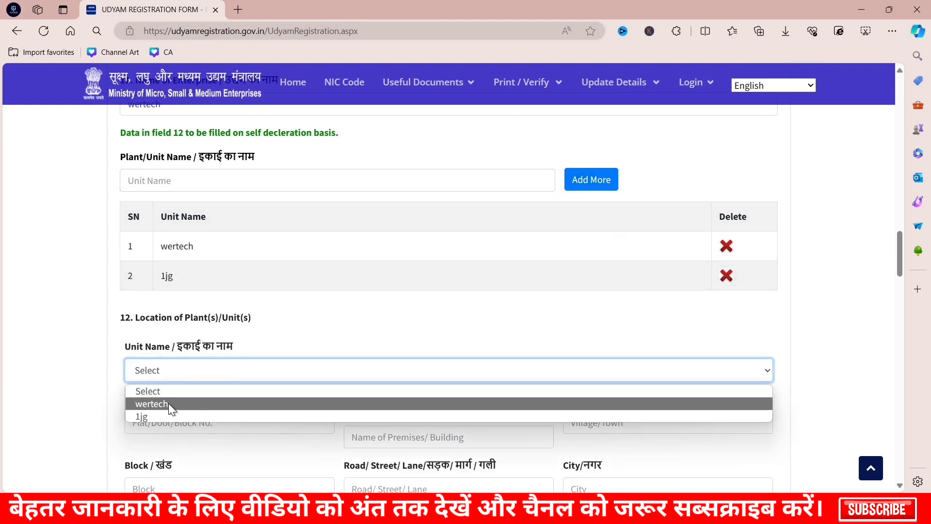
{"action": "left_click", "coordinate": [51, 376]}
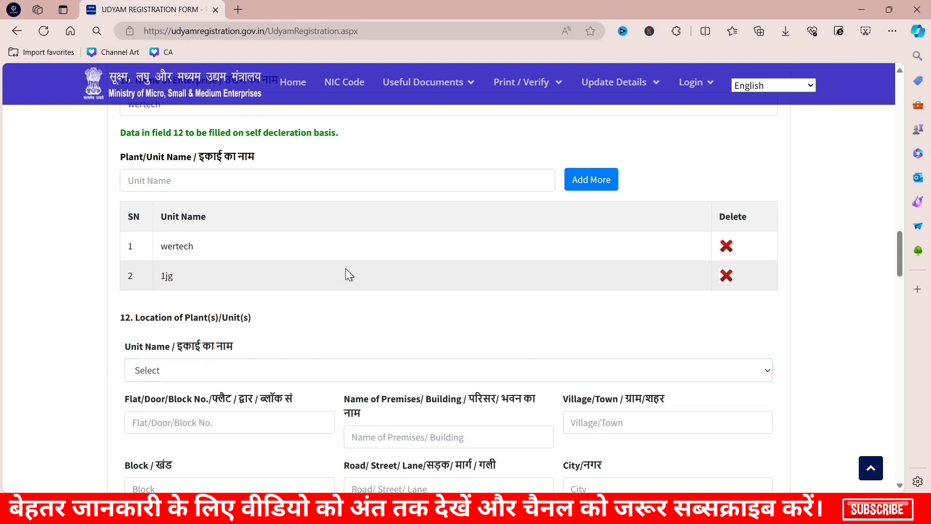
{"action": "left_click", "coordinate": [723, 278]}
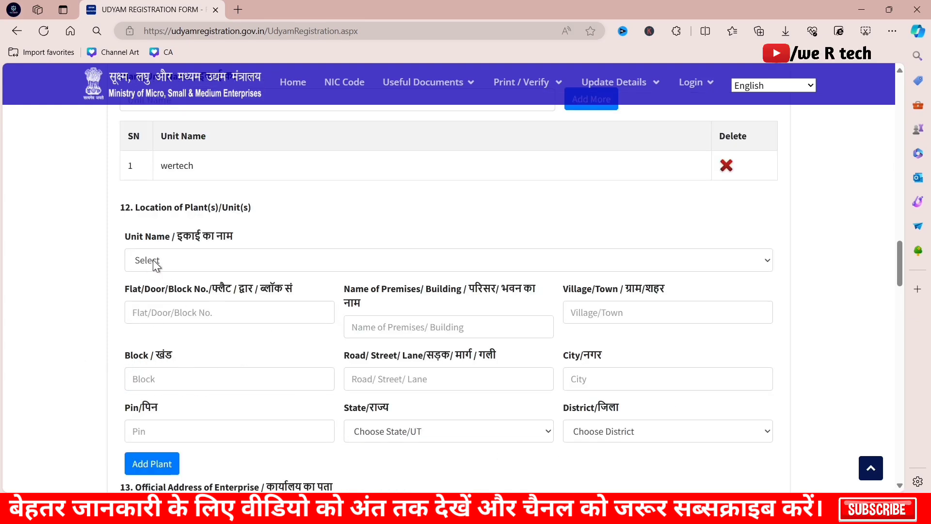
Step: Select wertech as the unit for the plant location
{"action": "left_click", "coordinate": [152, 260]}
{"action": "left_click", "coordinate": [161, 292]}
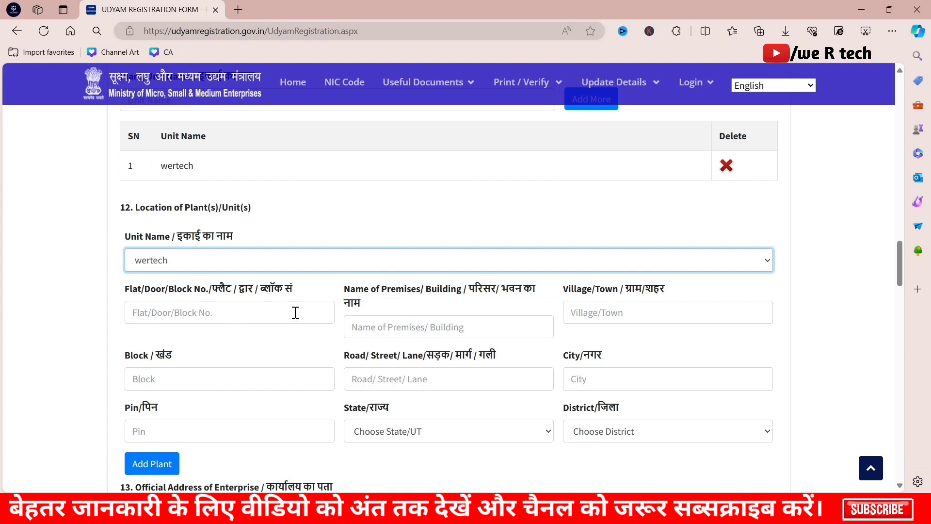
Step: Go through the plant location's address fields, from flat number and premises to city and PIN, without filling them in
{"action": "left_click", "coordinate": [163, 313]}
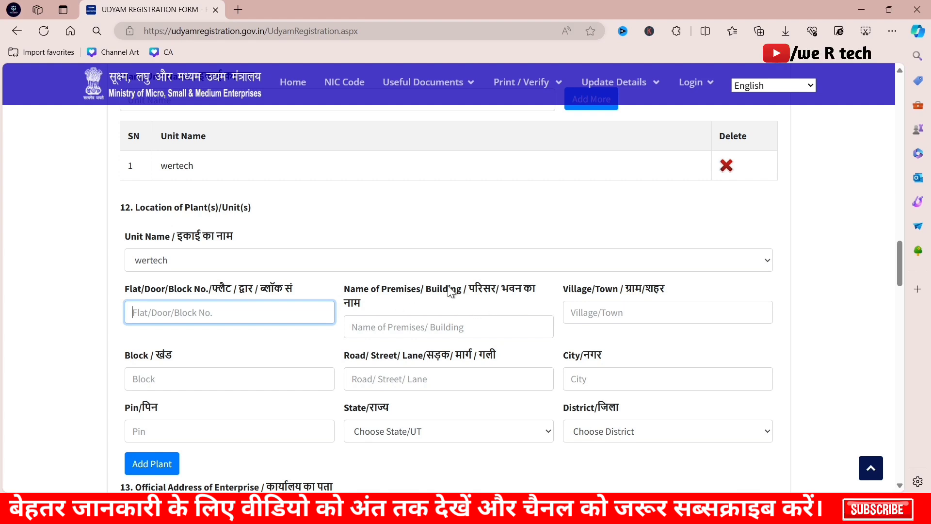
{"action": "left_click_drag", "start_coordinate": [364, 294], "coordinate": [421, 291]}
{"action": "left_click", "coordinate": [418, 327]}
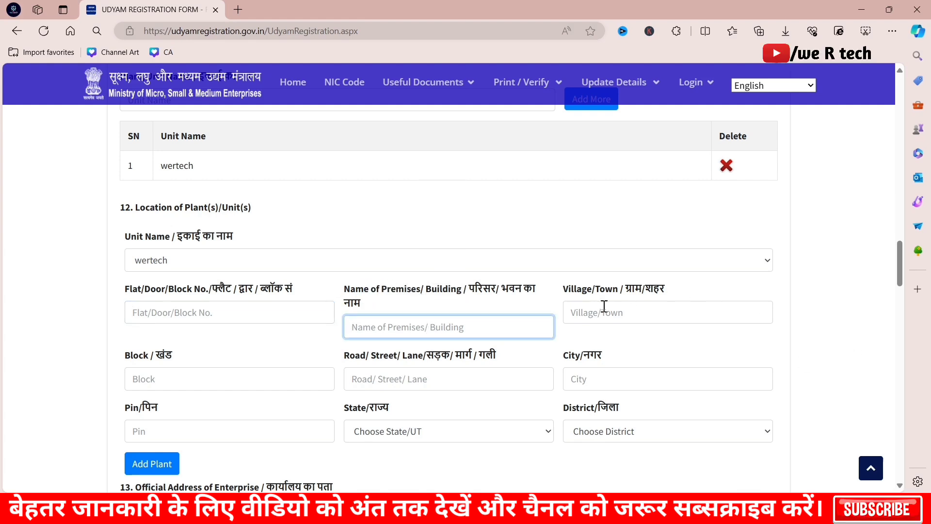
{"action": "left_click_drag", "start_coordinate": [582, 290], "coordinate": [632, 290]}
{"action": "left_click", "coordinate": [623, 312]}
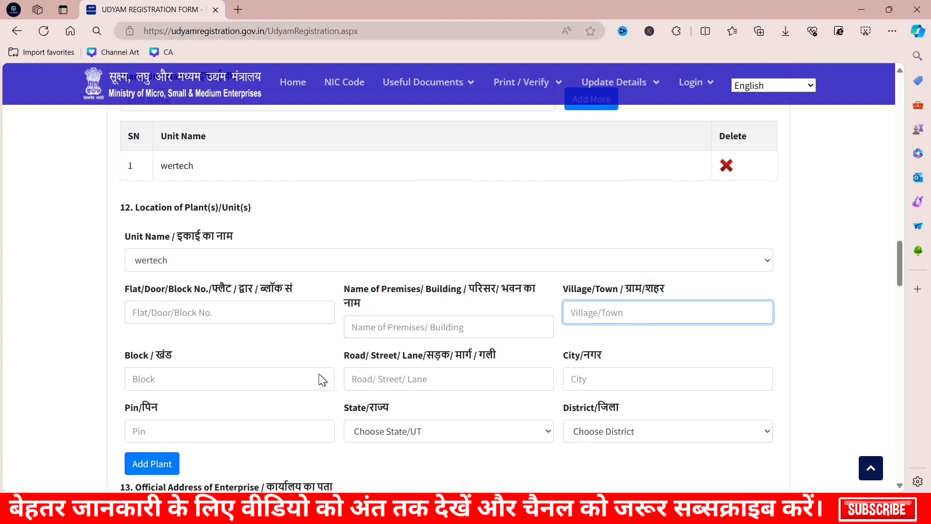
{"action": "left_click", "coordinate": [168, 371]}
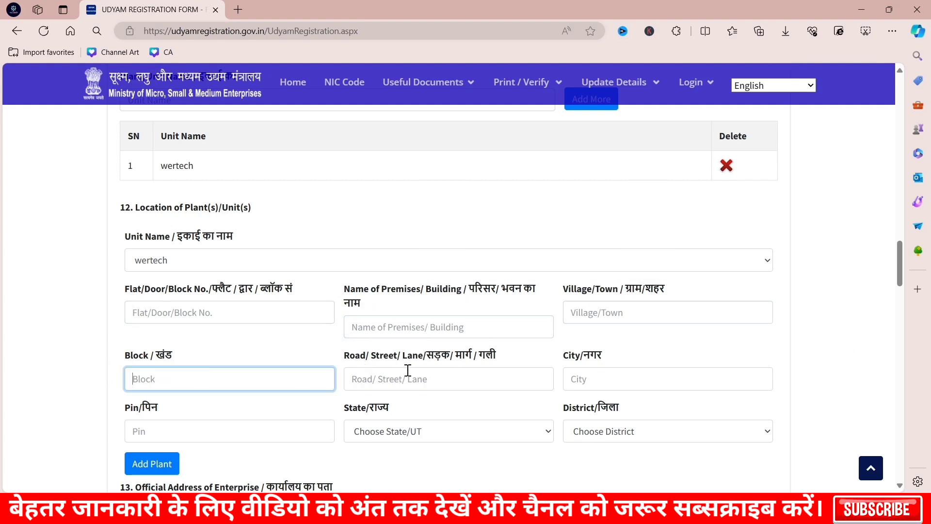
{"action": "left_click", "coordinate": [436, 379]}
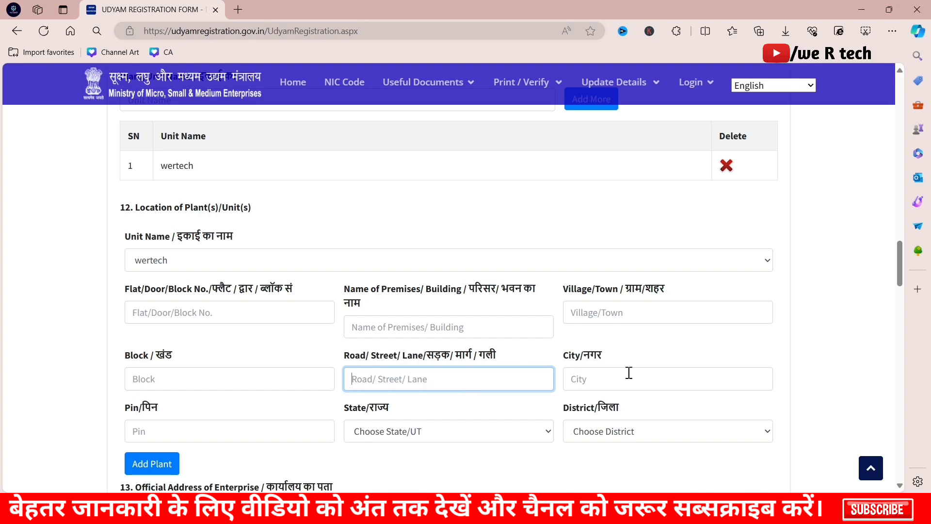
{"action": "left_click", "coordinate": [593, 380]}
{"action": "left_click", "coordinate": [223, 431]}
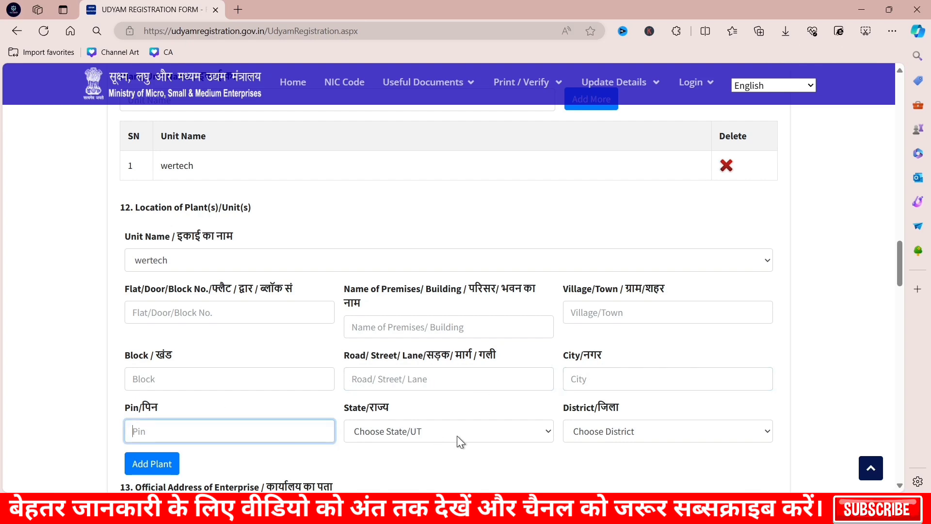
Step: Set the plant location's state to Uttar Pradesh and its district to Hardoi
{"action": "left_click", "coordinate": [435, 436]}
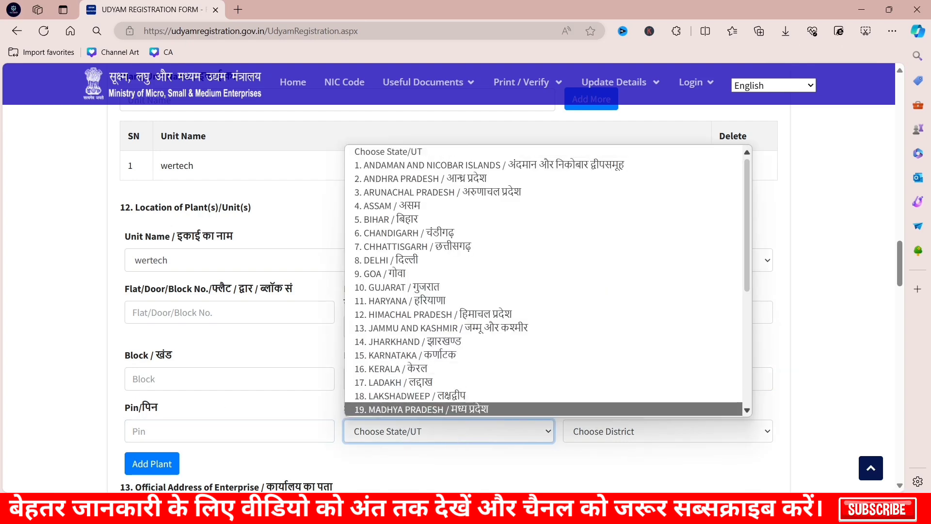
{"action": "scroll", "coordinate": [571, 275], "scroll_direction": "down", "scroll_amount": 5}
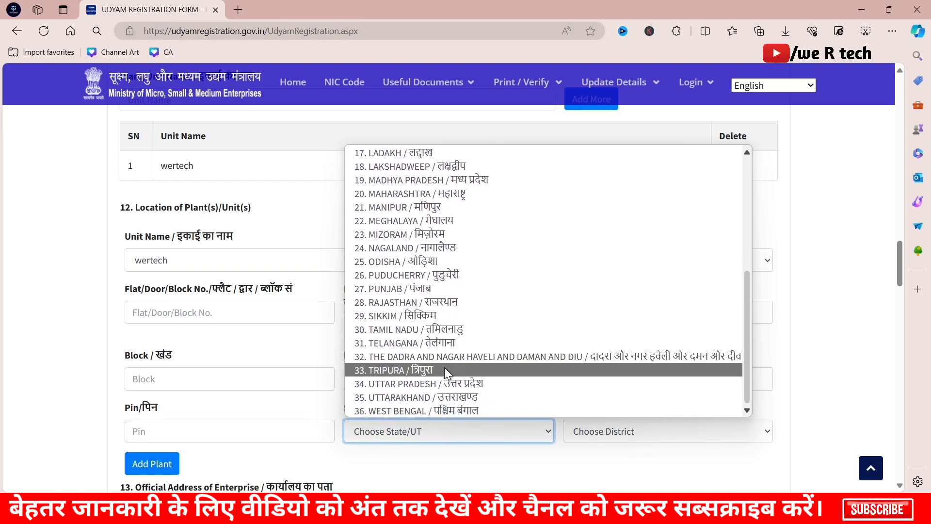
{"action": "left_click", "coordinate": [436, 384]}
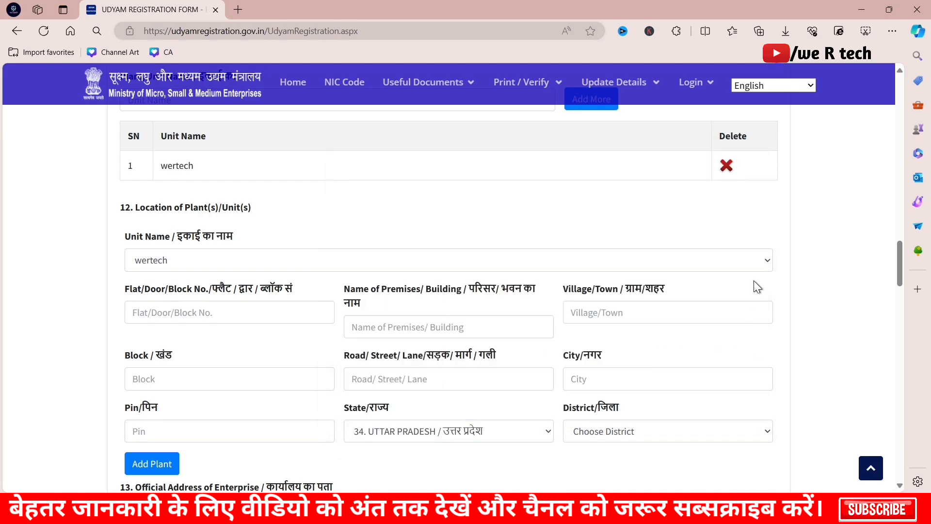
{"action": "left_click", "coordinate": [667, 440]}
{"action": "scroll", "coordinate": [669, 363], "scroll_direction": "down", "scroll_amount": 7}
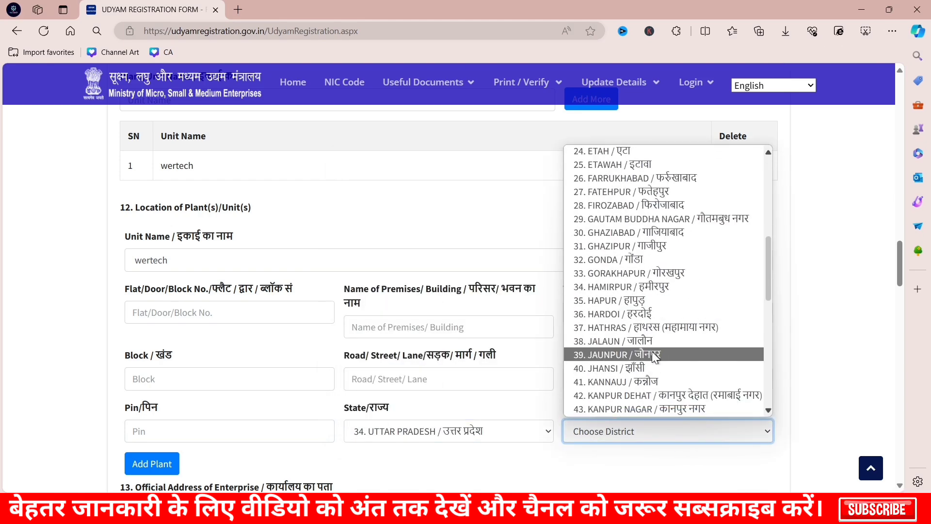
{"action": "left_click", "coordinate": [654, 314]}
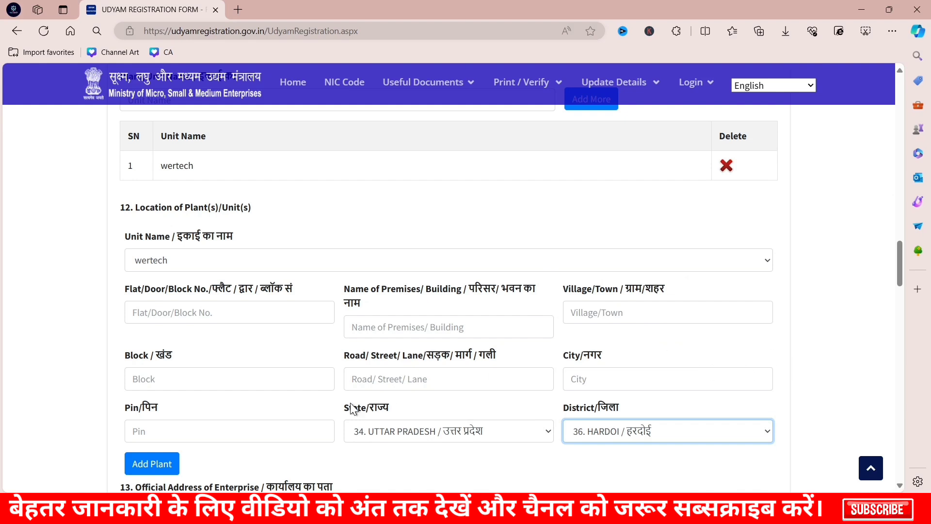
Step: Look over the official address section of the enterprise, including its latitude and longitude fields
{"action": "scroll", "coordinate": [349, 374], "scroll_direction": "down", "scroll_amount": 3}
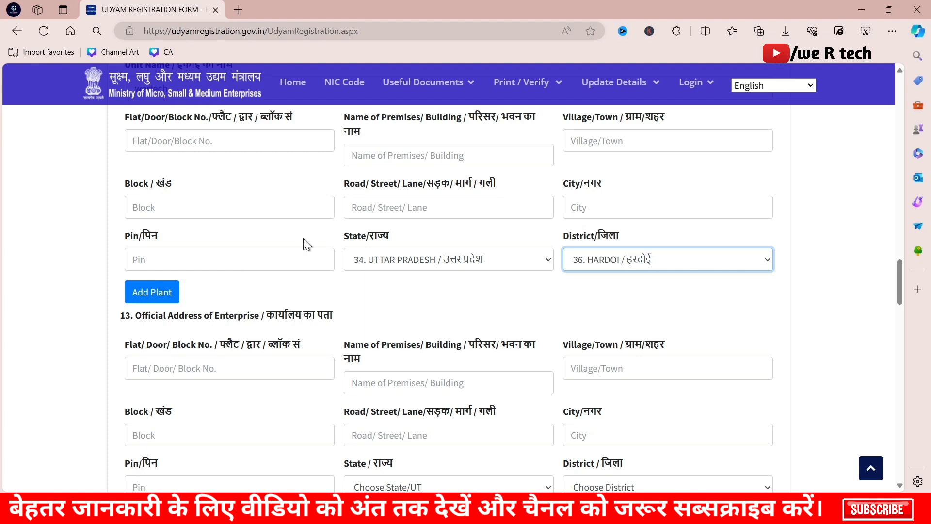
{"action": "scroll", "coordinate": [303, 237], "scroll_direction": "down", "scroll_amount": 3}
{"action": "left_click_drag", "start_coordinate": [136, 144], "coordinate": [340, 150]}
{"action": "left_click", "coordinate": [35, 222]}
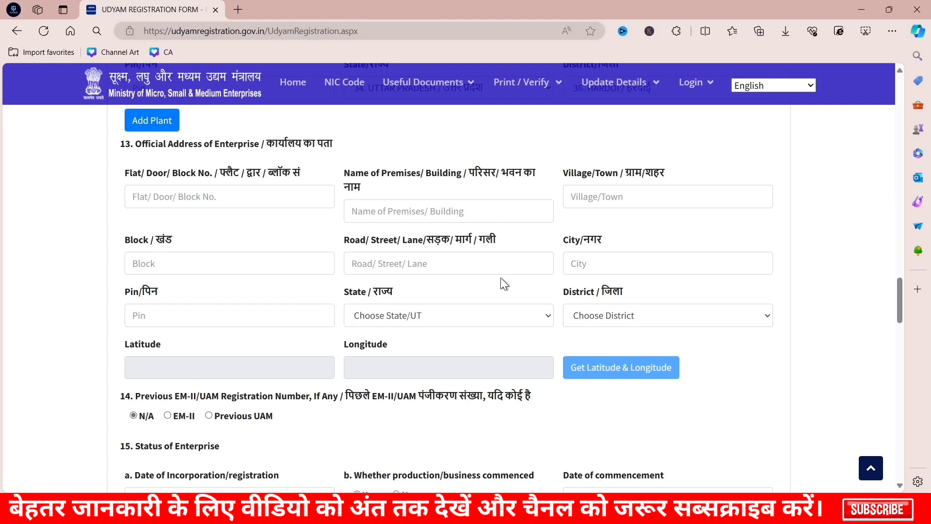
{"action": "double_click", "coordinate": [125, 340]}
{"action": "left_click_drag", "start_coordinate": [337, 344], "coordinate": [391, 353]}
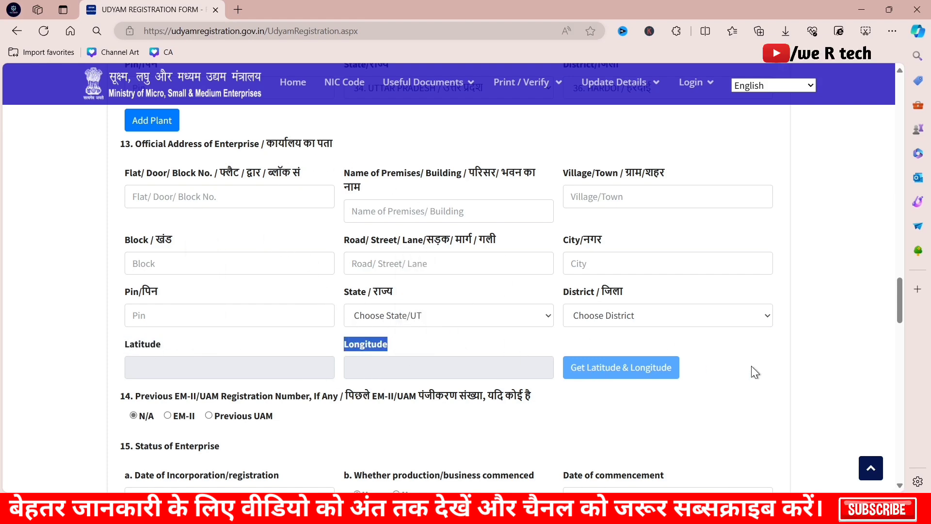
{"action": "left_click", "coordinate": [748, 389]}
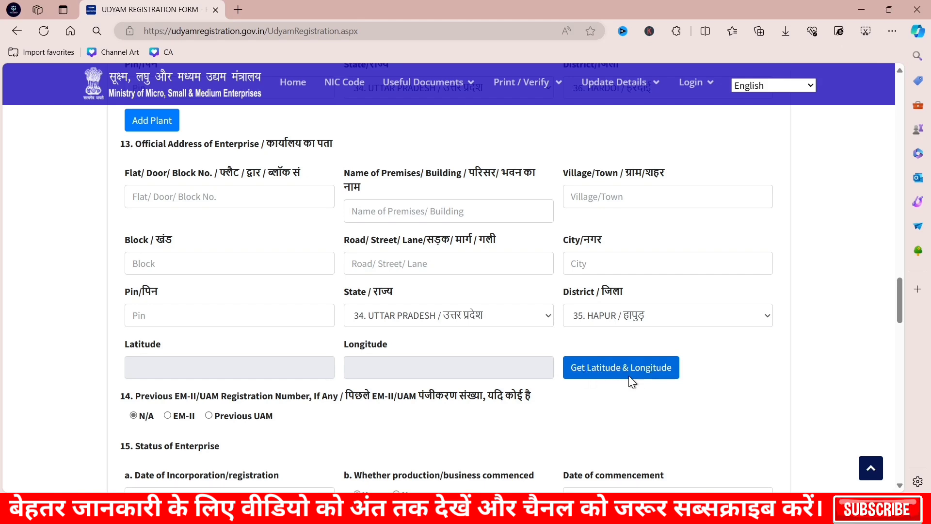
Step: Open the geotagging map for the official address's latitude and longitude and locate the town of Hapur inside the district boundary
{"action": "left_click", "coordinate": [609, 371]}
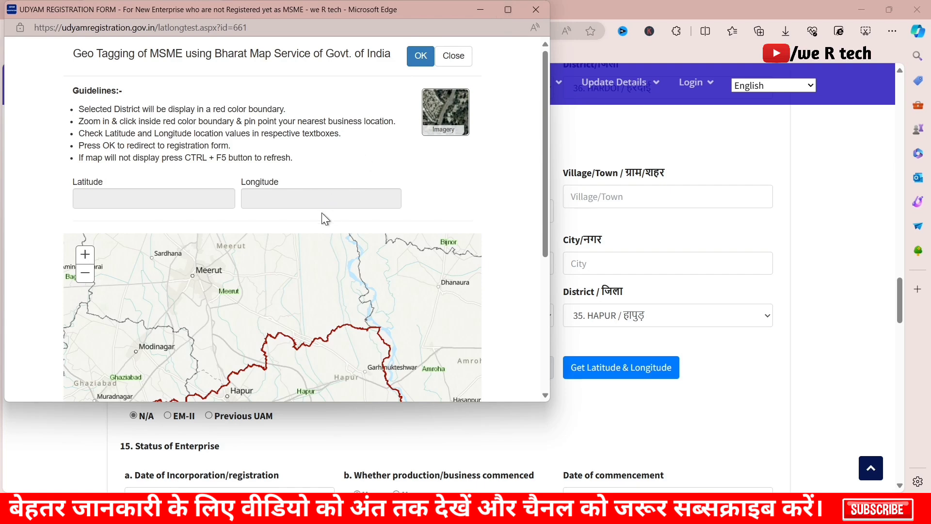
{"action": "left_click_drag", "start_coordinate": [548, 210], "coordinate": [539, 297]}
{"action": "left_click_drag", "start_coordinate": [176, 221], "coordinate": [222, 201]}
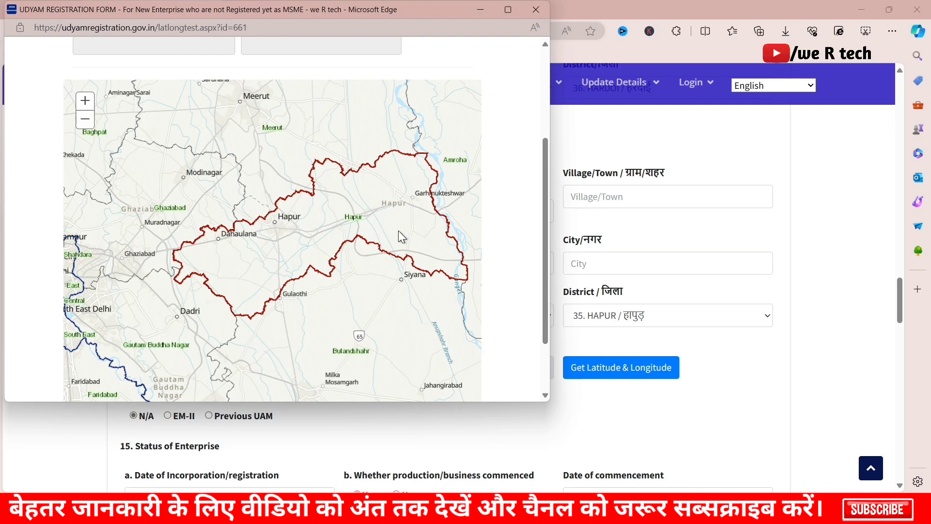
{"action": "left_click", "coordinate": [85, 103]}
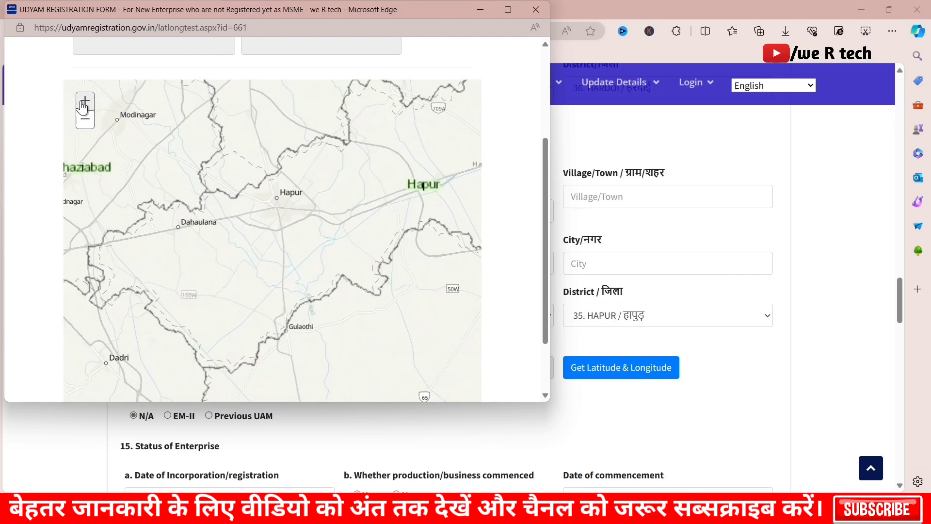
{"action": "left_click", "coordinate": [84, 105]}
{"action": "left_click_drag", "start_coordinate": [282, 211], "coordinate": [206, 240]}
{"action": "left_click_drag", "start_coordinate": [178, 199], "coordinate": [214, 245]}
{"action": "left_click", "coordinate": [87, 100]}
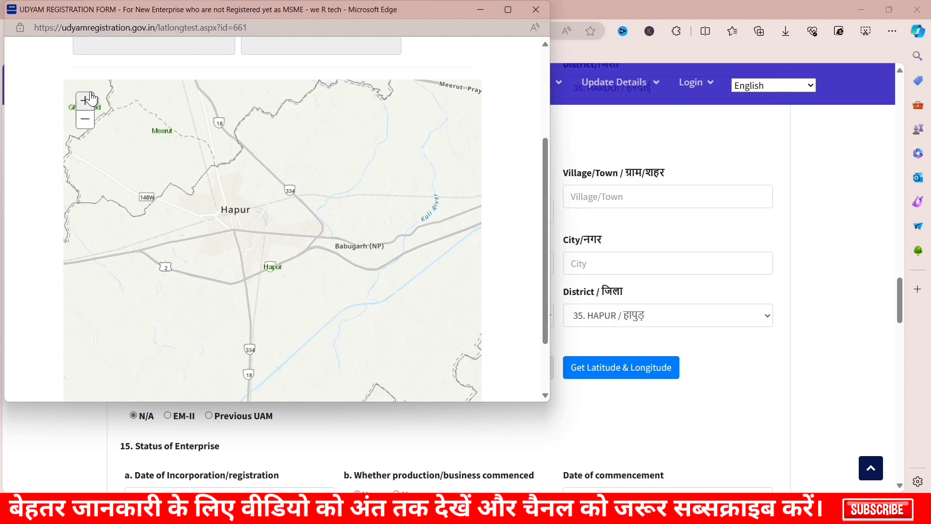
Step: Follow the highway east from Hapur on the map to Simbhaoli and pin a location beside Simbholi Railway Station
{"action": "left_click_drag", "start_coordinate": [364, 225], "coordinate": [180, 281]}
{"action": "left_click_drag", "start_coordinate": [346, 274], "coordinate": [210, 249]}
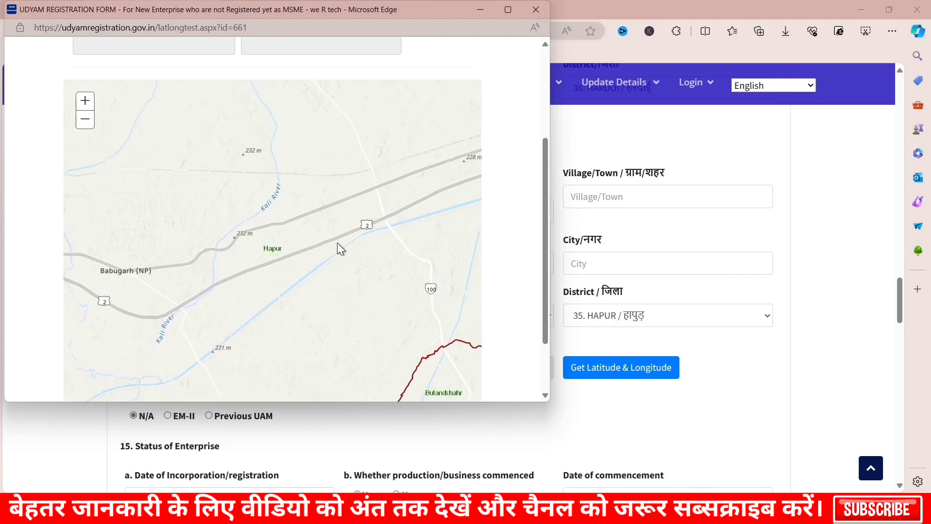
{"action": "left_click_drag", "start_coordinate": [339, 247], "coordinate": [223, 318]}
{"action": "left_click_drag", "start_coordinate": [338, 294], "coordinate": [213, 305]}
{"action": "left_click_drag", "start_coordinate": [402, 236], "coordinate": [250, 296]}
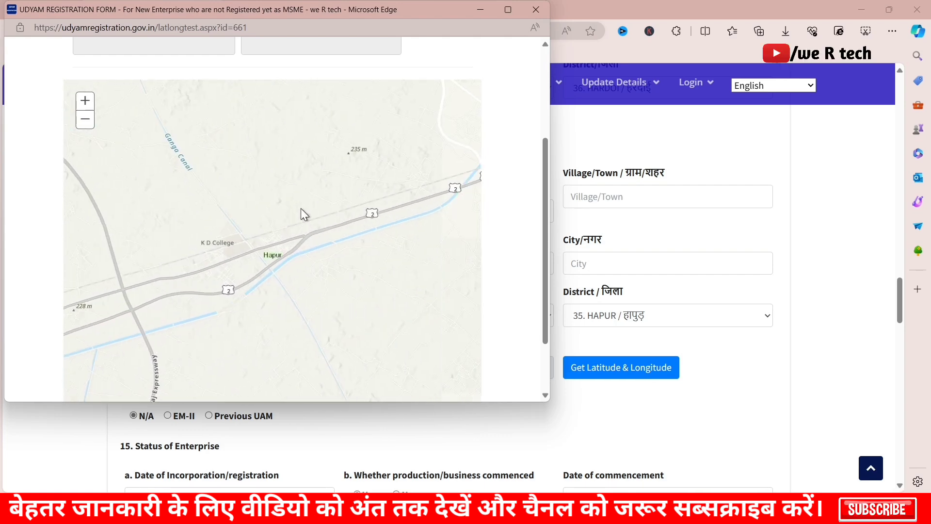
{"action": "left_click_drag", "start_coordinate": [285, 243], "coordinate": [363, 278]}
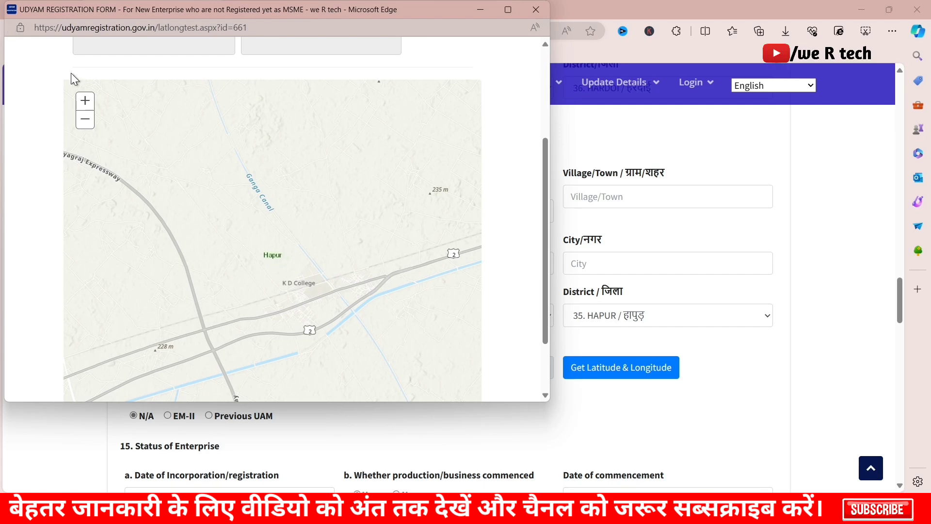
{"action": "left_click", "coordinate": [85, 102]}
{"action": "left_click", "coordinate": [85, 102]}
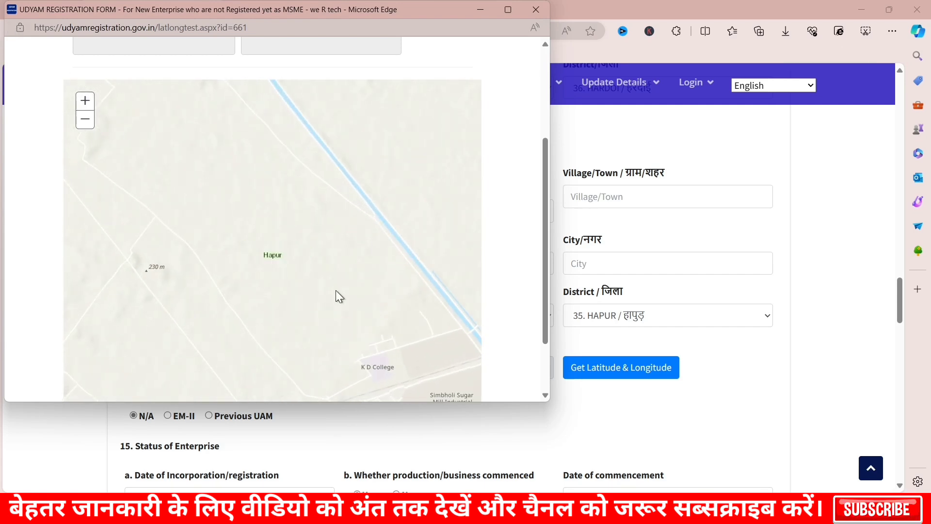
{"action": "left_click_drag", "start_coordinate": [336, 291], "coordinate": [331, 253]}
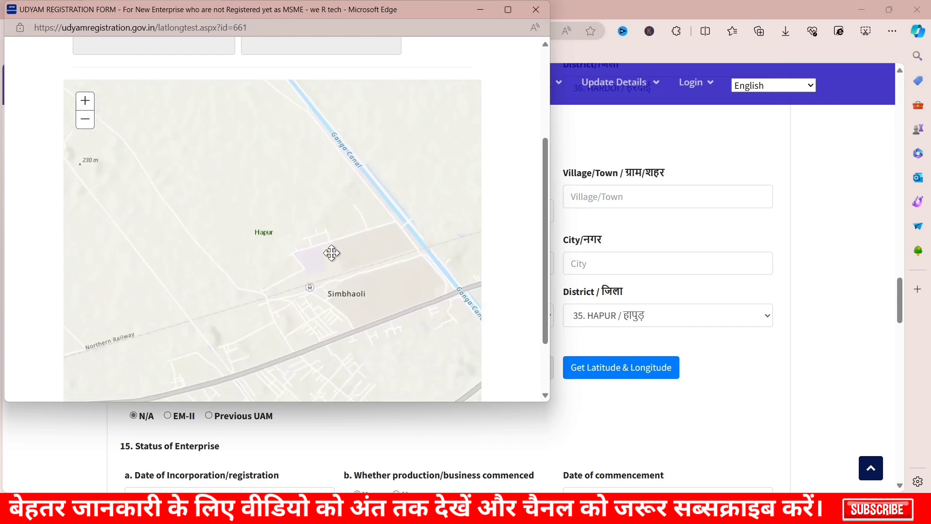
{"action": "left_click", "coordinate": [85, 101]}
{"action": "left_click", "coordinate": [84, 103]}
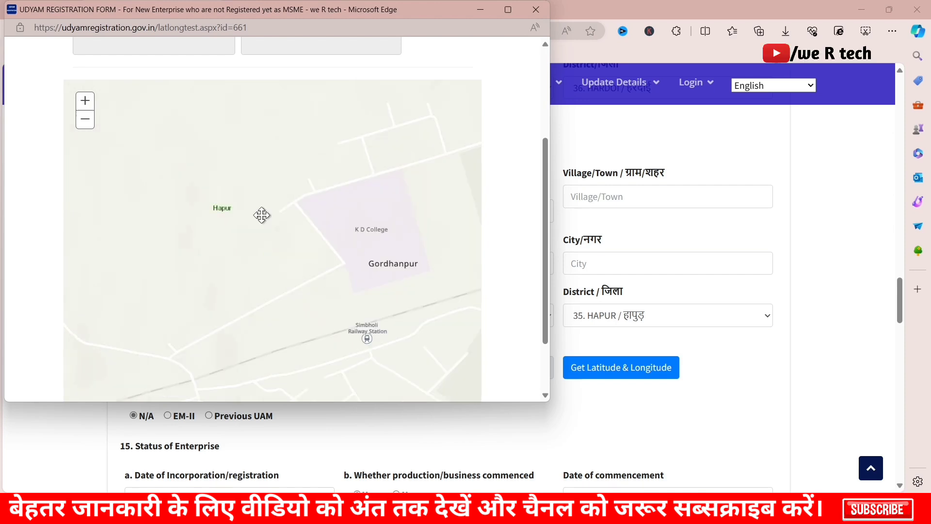
{"action": "left_click_drag", "start_coordinate": [261, 214], "coordinate": [220, 119]}
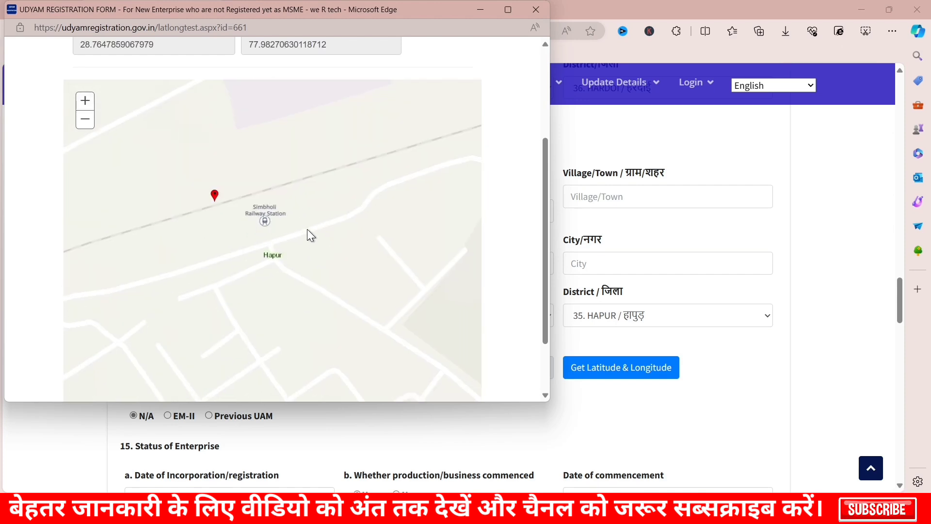
Step: Pin the business location beside the road near the station at about 28.7645, 77.9832 and transfer the coordinates to the official address
{"action": "left_click", "coordinate": [86, 102]}
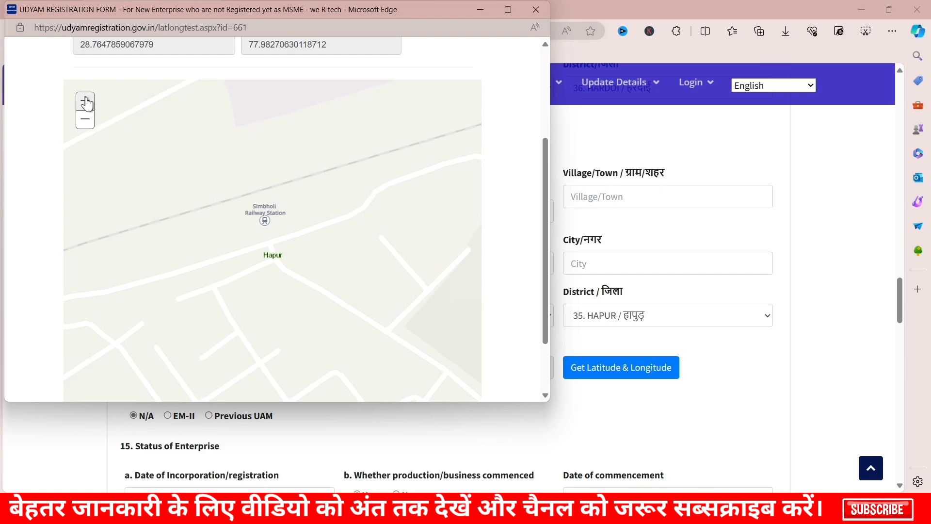
{"action": "left_click", "coordinate": [85, 102]}
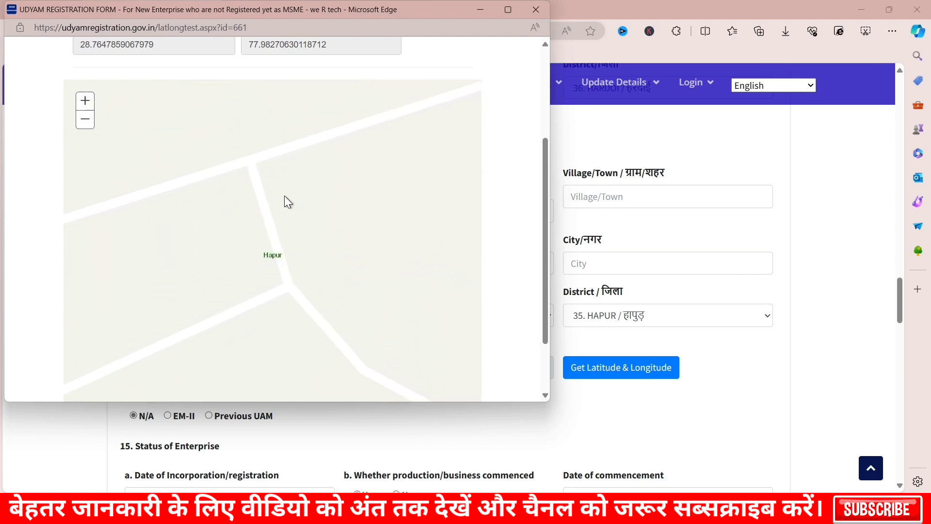
{"action": "left_click", "coordinate": [237, 242]}
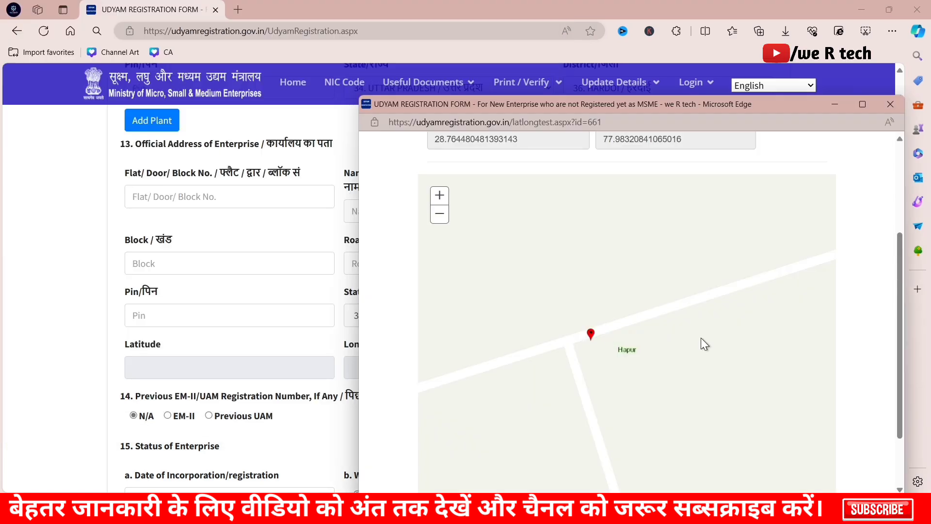
{"action": "left_click_drag", "start_coordinate": [900, 286], "coordinate": [906, 222]}
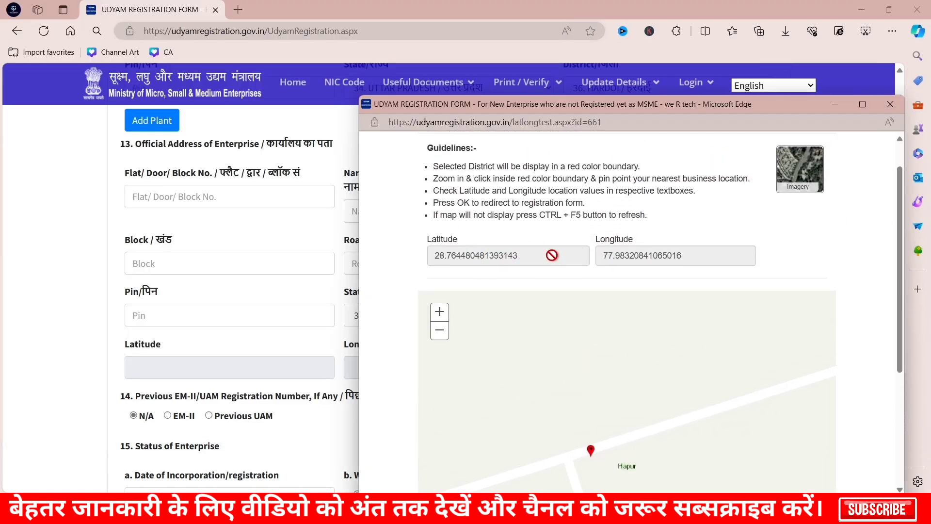
{"action": "scroll", "coordinate": [551, 256], "scroll_direction": "up", "scroll_amount": 1}
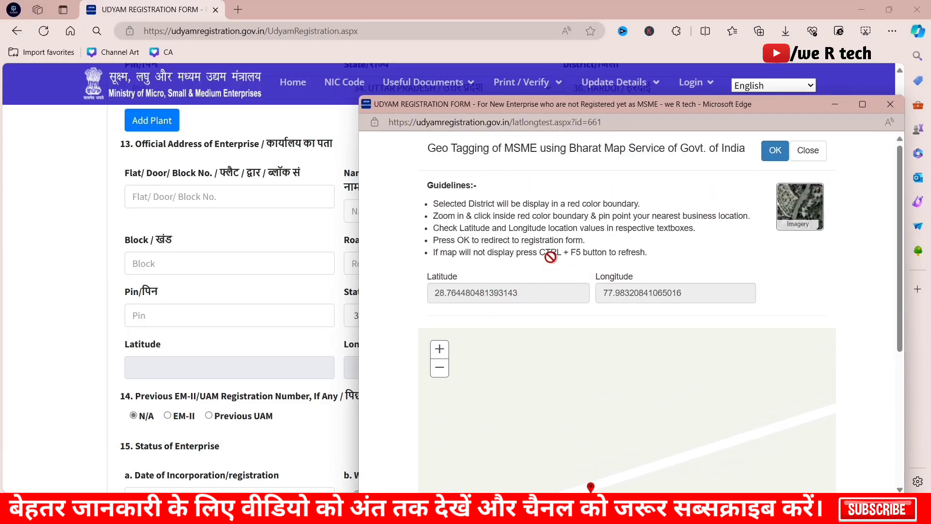
{"action": "left_click", "coordinate": [772, 150]}
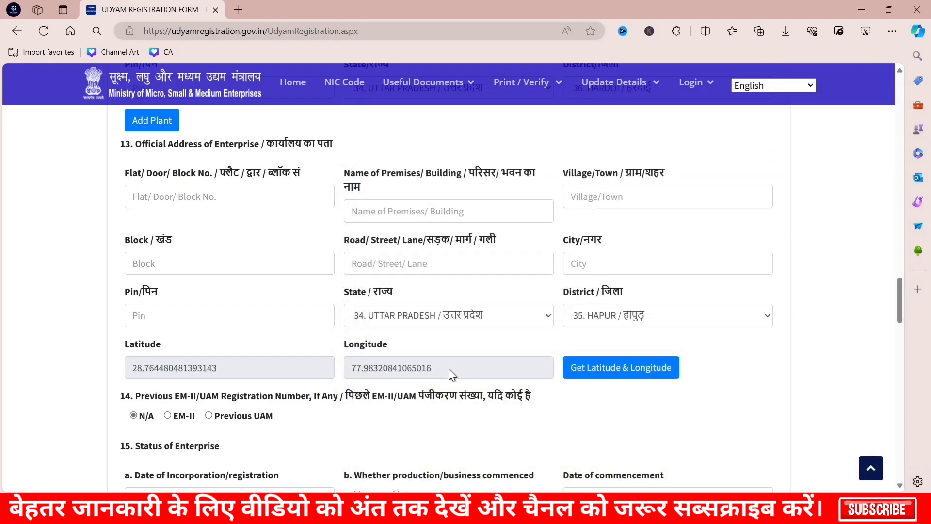
Step: Check the enterprise status fields, including the calendar for the incorporation date and the question whether business has commenced
{"action": "scroll", "coordinate": [880, 294], "scroll_direction": "down", "scroll_amount": 5}
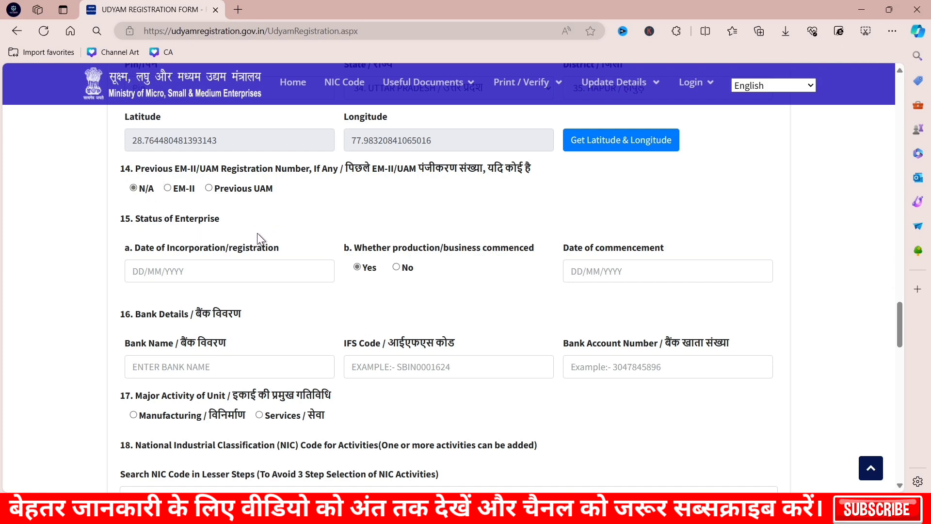
{"action": "left_click", "coordinate": [187, 274]}
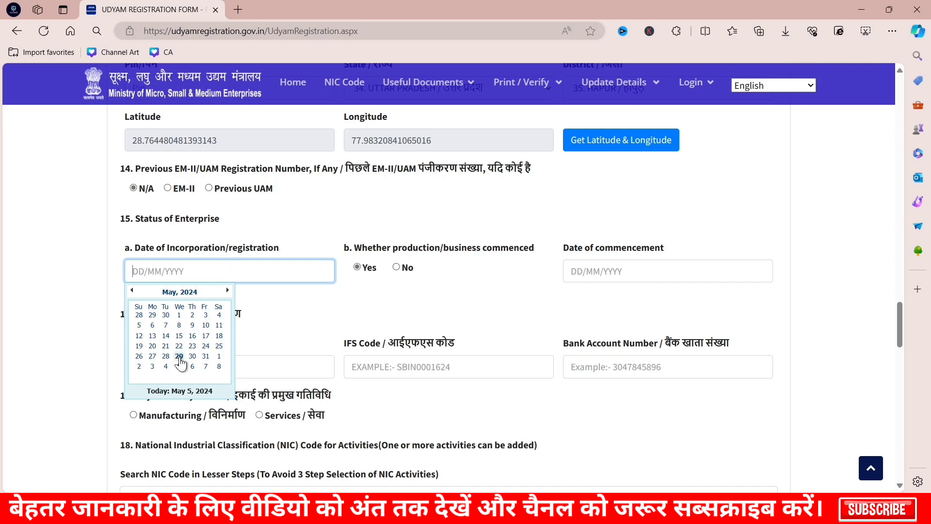
{"action": "left_click", "coordinate": [472, 294]}
{"action": "left_click_drag", "start_coordinate": [347, 253], "coordinate": [528, 248]}
{"action": "left_click", "coordinate": [367, 249]}
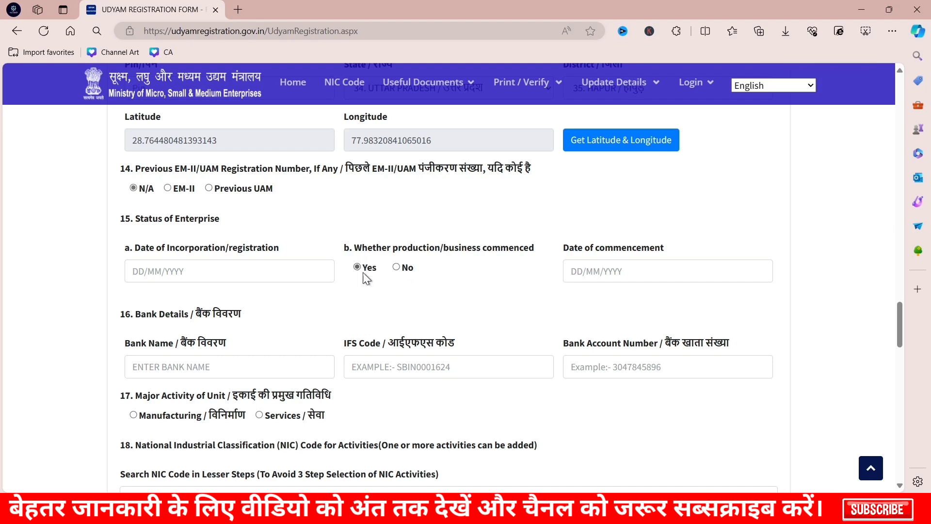
Step: Enter STATE BANK OF INDIA as the bank name in the bank details and move to the account number field
{"action": "left_click", "coordinate": [601, 272]}
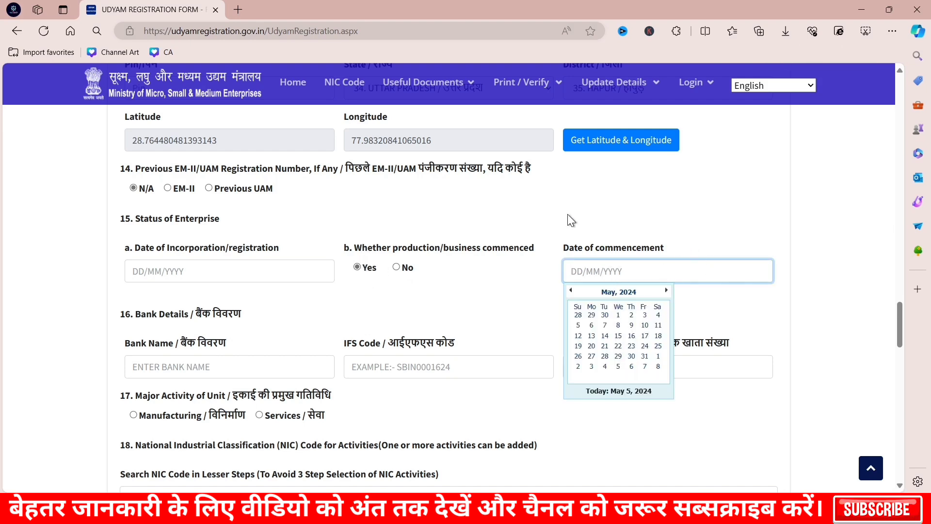
{"action": "left_click_drag", "start_coordinate": [141, 314], "coordinate": [258, 318]}
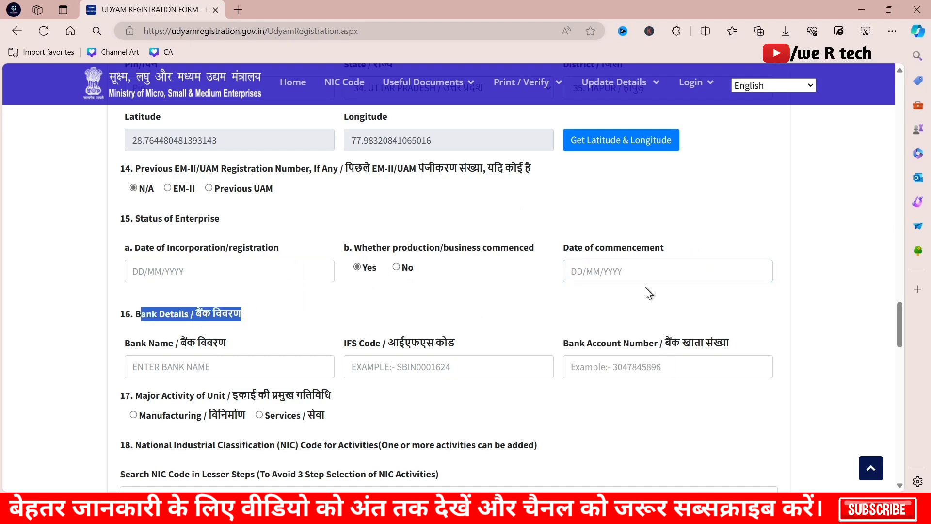
{"action": "left_click", "coordinate": [194, 369]}
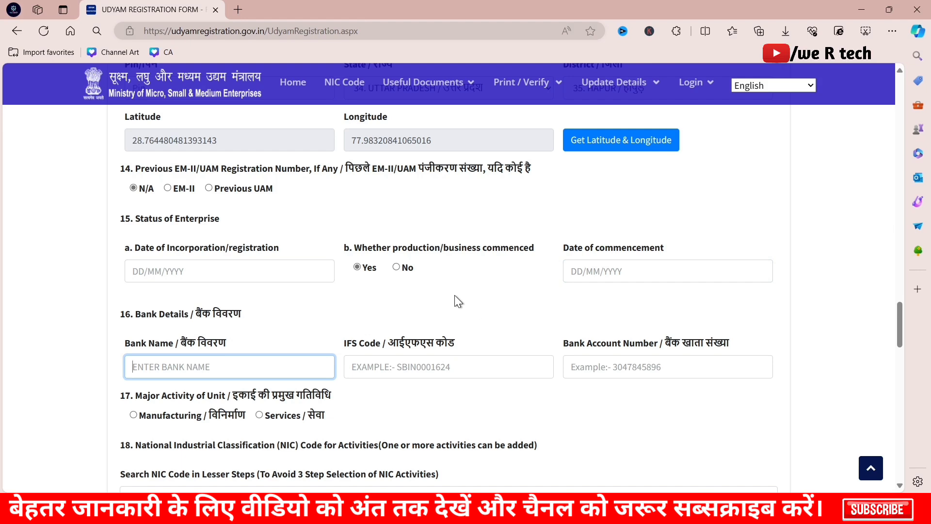
{"action": "left_click_drag", "start_coordinate": [126, 345], "coordinate": [199, 371]}
{"action": "left_click", "coordinate": [199, 371]}
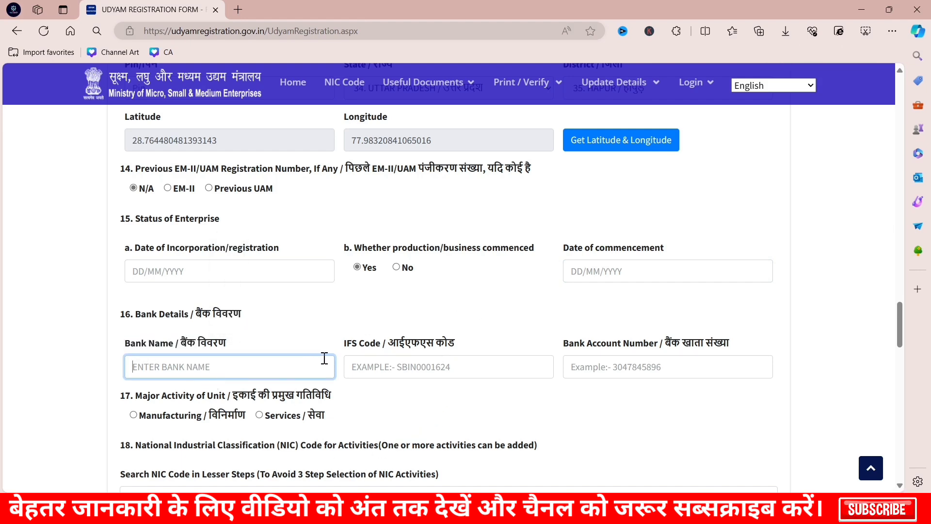
{"action": "type", "text": "STA"}
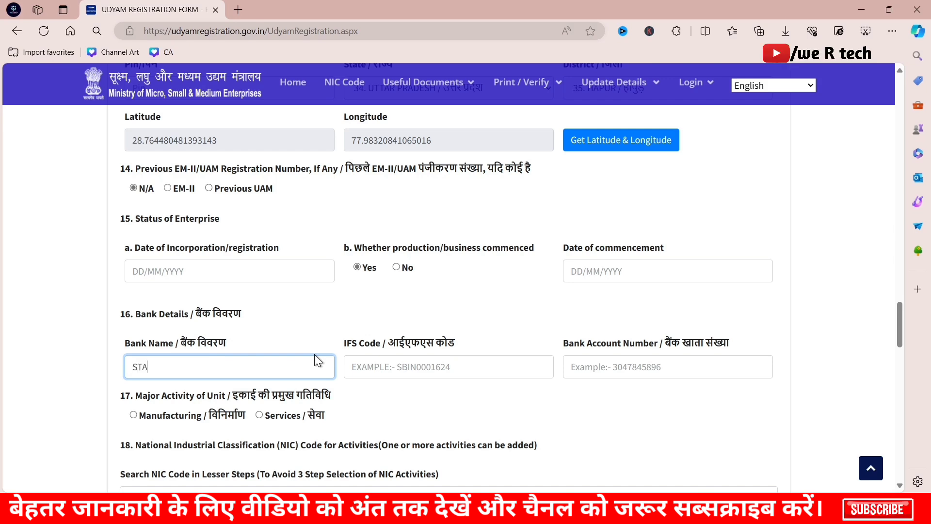
{"action": "type", "text": "TE BANK"}
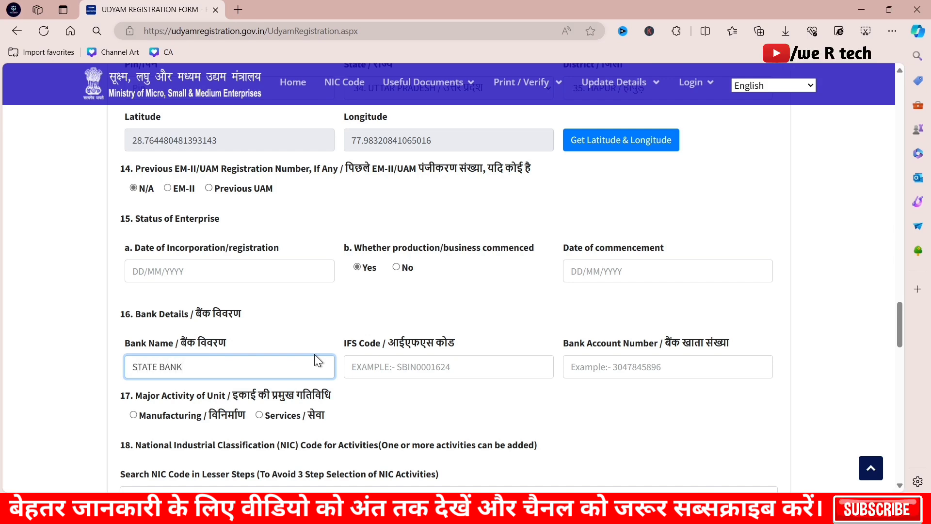
{"action": "type", "text": " OF INDIA"}
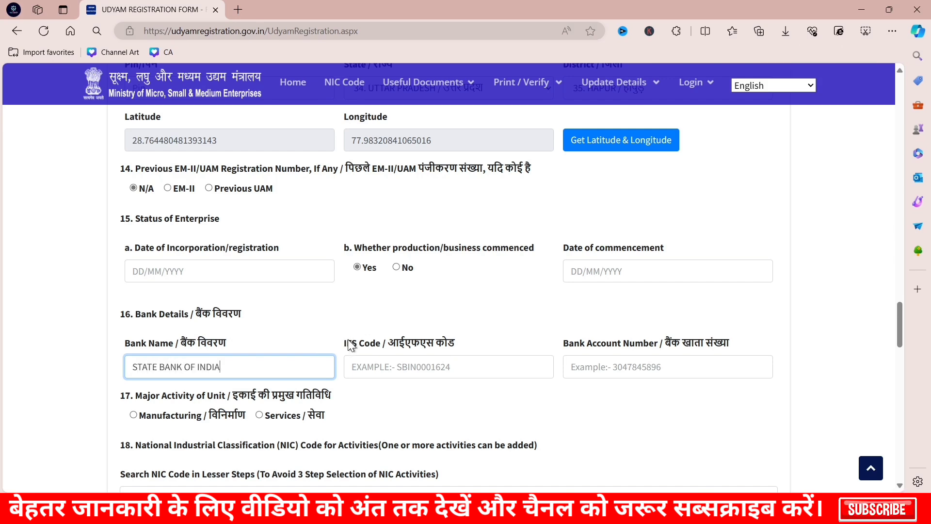
{"action": "left_click_drag", "start_coordinate": [346, 343], "coordinate": [446, 347]}
{"action": "left_click", "coordinate": [618, 367]}
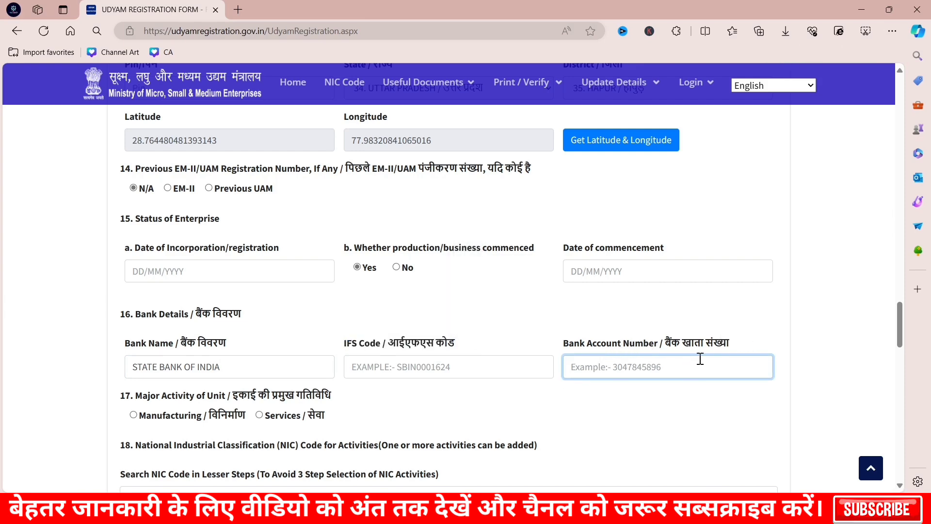
Step: Set the major activity of the unit to Services
{"action": "scroll", "coordinate": [700, 357], "scroll_direction": "down", "scroll_amount": 3}
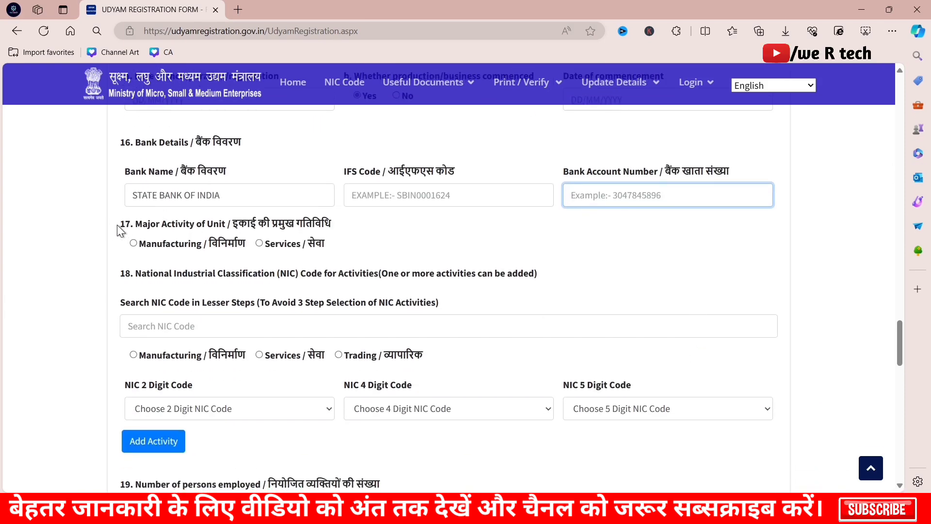
{"action": "left_click_drag", "start_coordinate": [121, 224], "coordinate": [341, 226]}
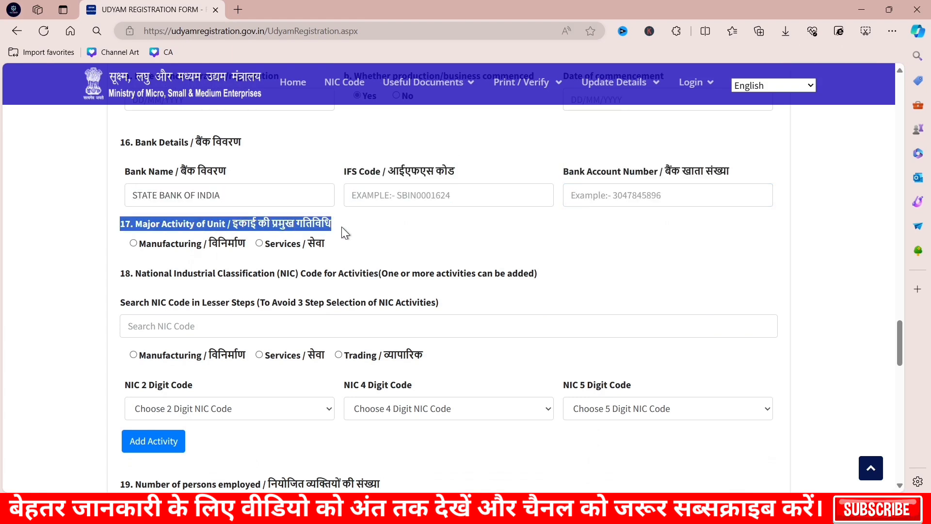
{"action": "left_click", "coordinate": [202, 224]}
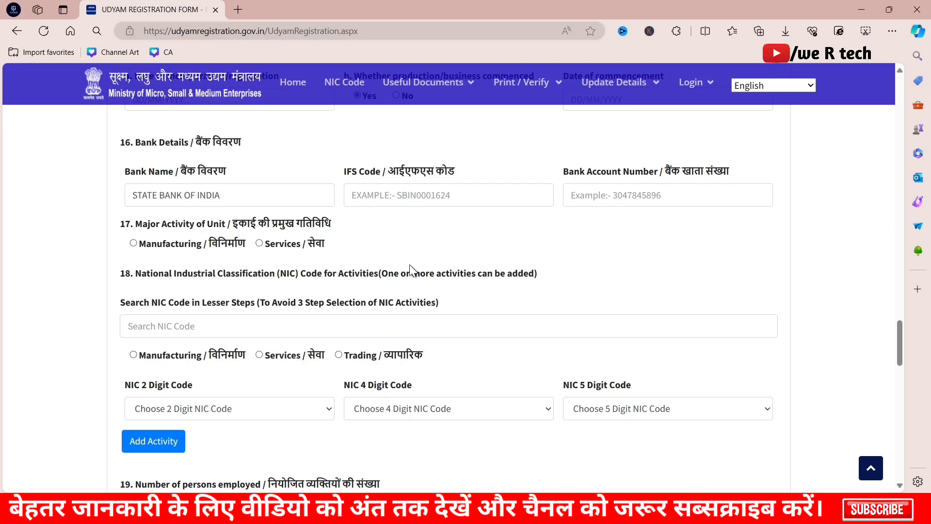
{"action": "double_click", "coordinate": [148, 240]}
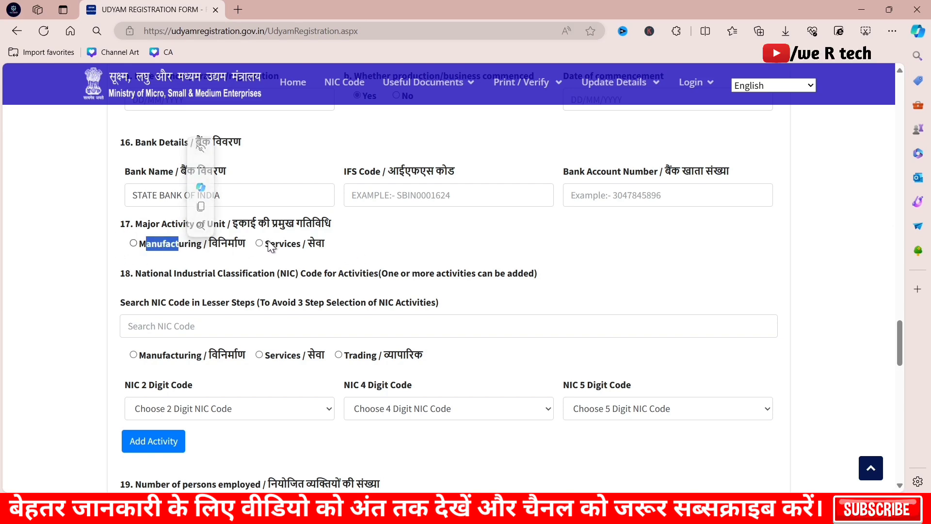
{"action": "left_click_drag", "start_coordinate": [265, 243], "coordinate": [324, 244]}
{"action": "left_click_drag", "start_coordinate": [139, 243], "coordinate": [208, 244]}
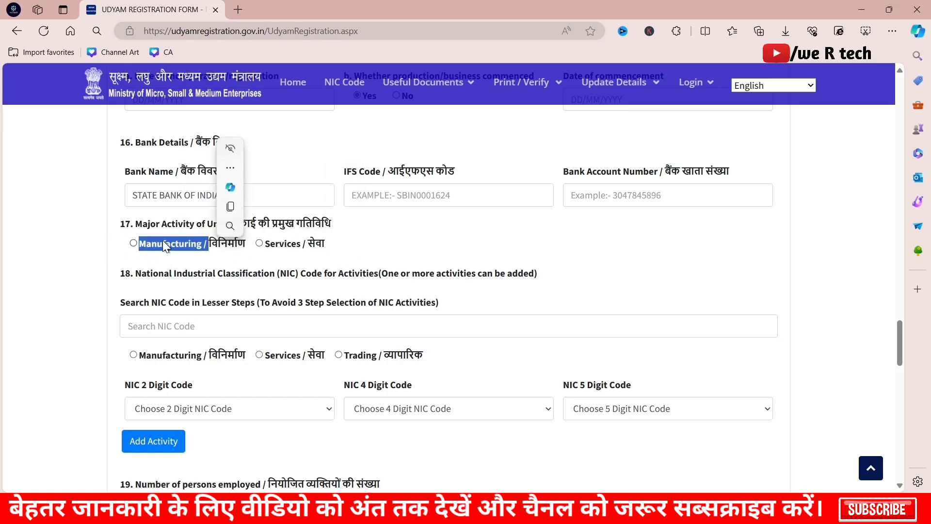
{"action": "left_click", "coordinate": [259, 243]}
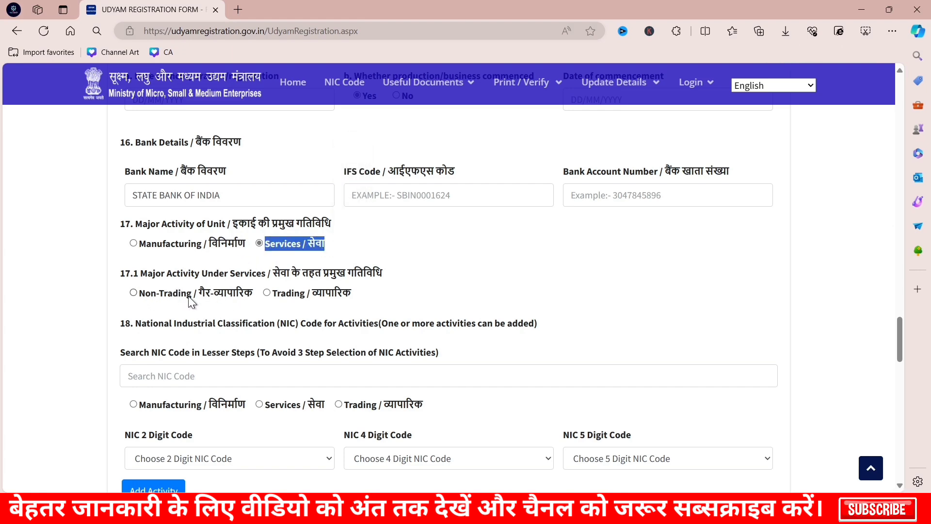
Step: Choose Trading as the major activity under services
{"action": "left_click_drag", "start_coordinate": [140, 293], "coordinate": [151, 293]}
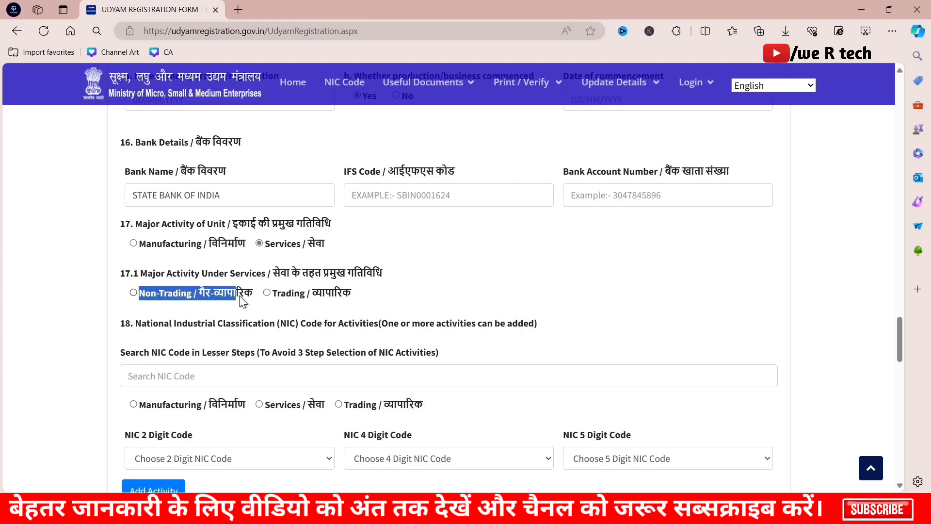
{"action": "left_click_drag", "start_coordinate": [239, 295], "coordinate": [258, 297]}
{"action": "left_click", "coordinate": [258, 297]}
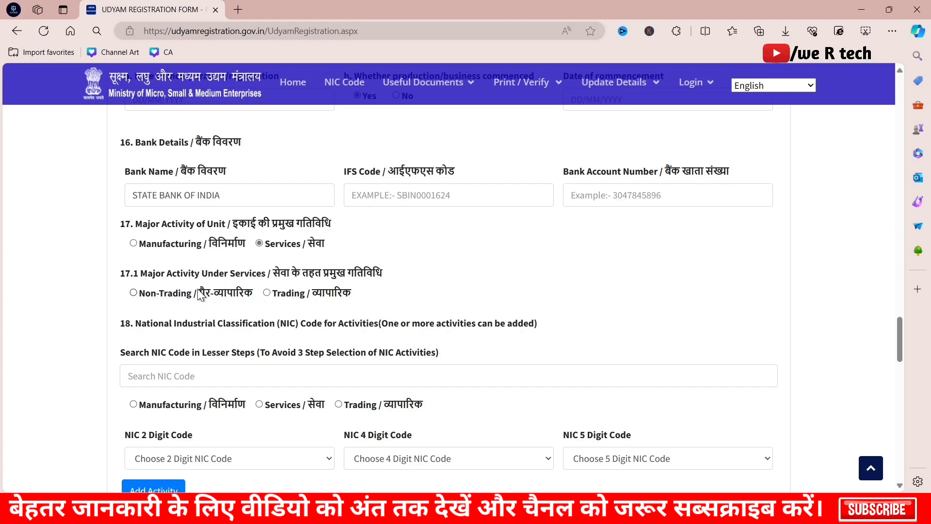
{"action": "left_click", "coordinate": [267, 293]}
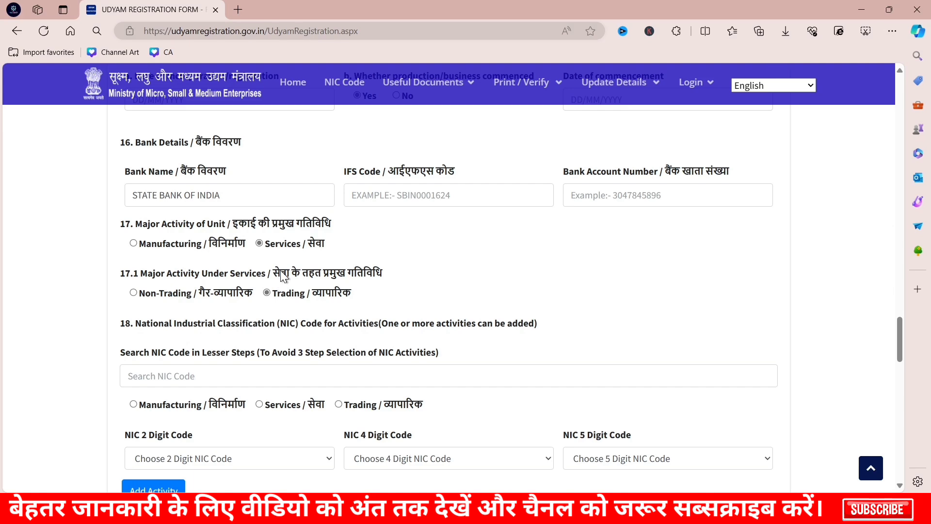
Step: Set the NIC activity type to Services and the 2-digit code to 65, insurance, reinsurance and pension funding
{"action": "scroll", "coordinate": [284, 276], "scroll_direction": "down", "scroll_amount": 3}
{"action": "left_click_drag", "start_coordinate": [120, 151], "coordinate": [338, 147]}
{"action": "left_click", "coordinate": [233, 159]}
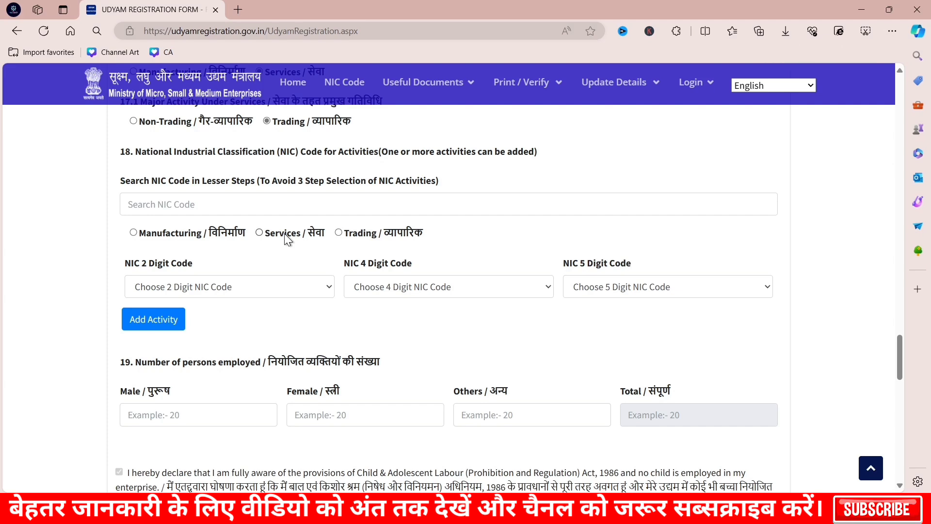
{"action": "left_click", "coordinate": [164, 203]}
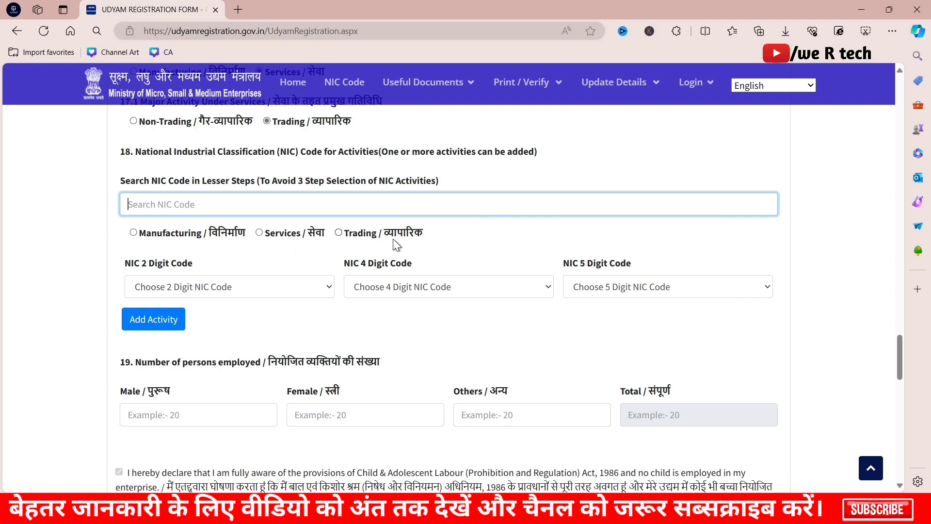
{"action": "left_click", "coordinate": [259, 233]}
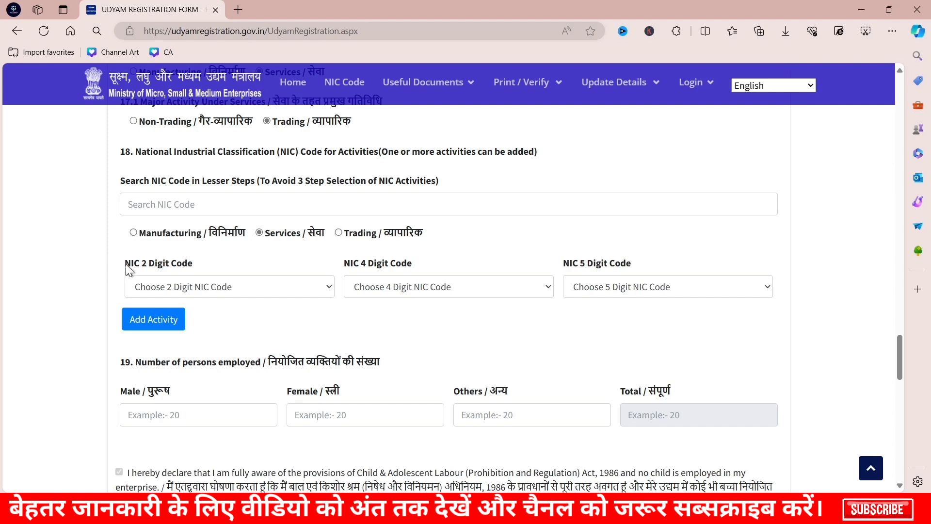
{"action": "left_click", "coordinate": [237, 286]}
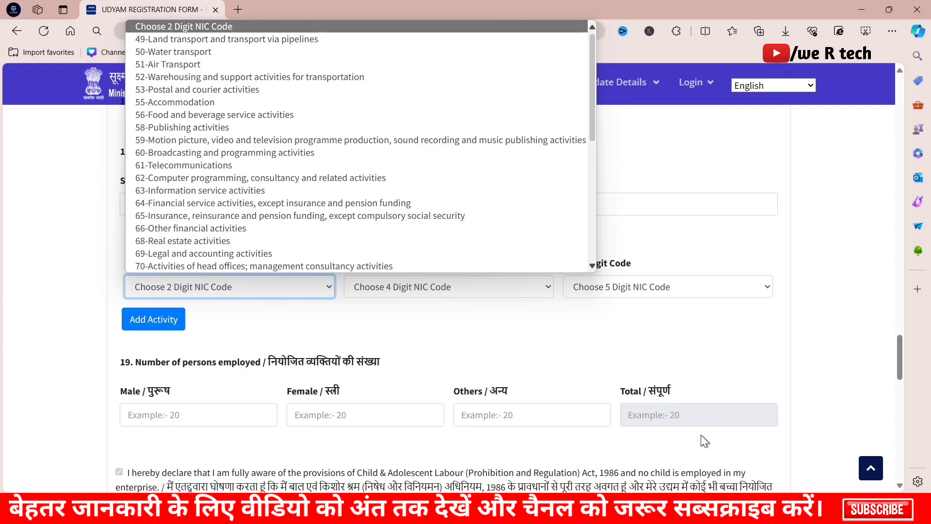
{"action": "key", "text": "6"}
{"action": "key", "text": "5"}
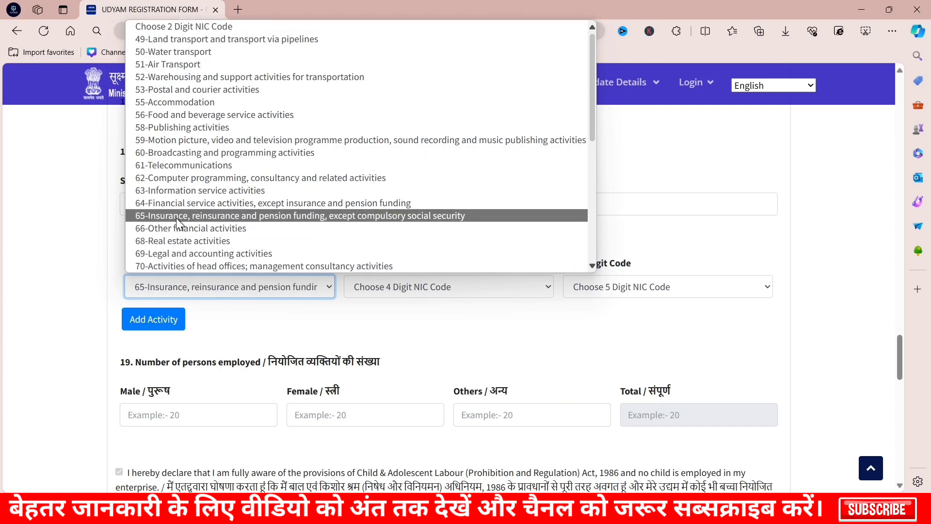
{"action": "left_click", "coordinate": [197, 215]}
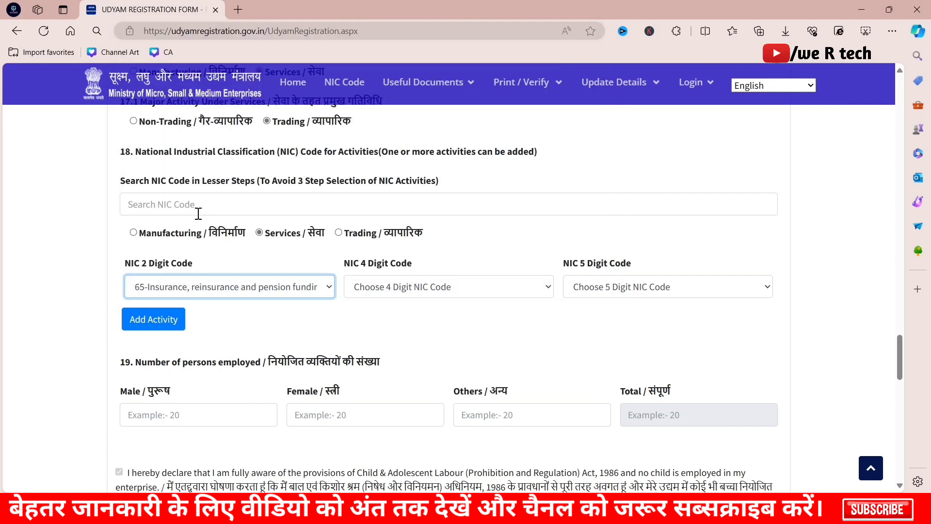
Step: Choose 6520-Reinsurance as the NIC 4-digit code and 65200-Reinsurance as the 5-digit code
{"action": "left_click_drag", "start_coordinate": [353, 263], "coordinate": [412, 264]}
{"action": "left_click", "coordinate": [412, 288]}
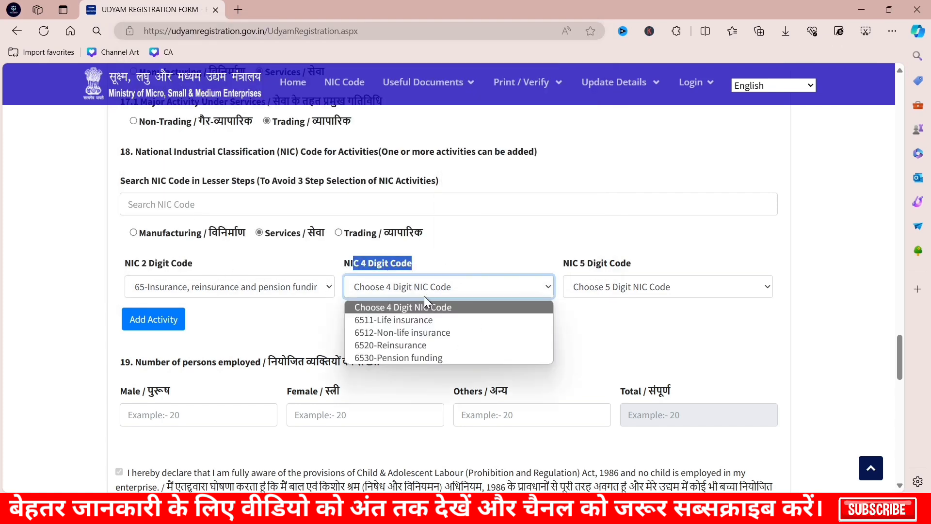
{"action": "left_click", "coordinate": [416, 345]}
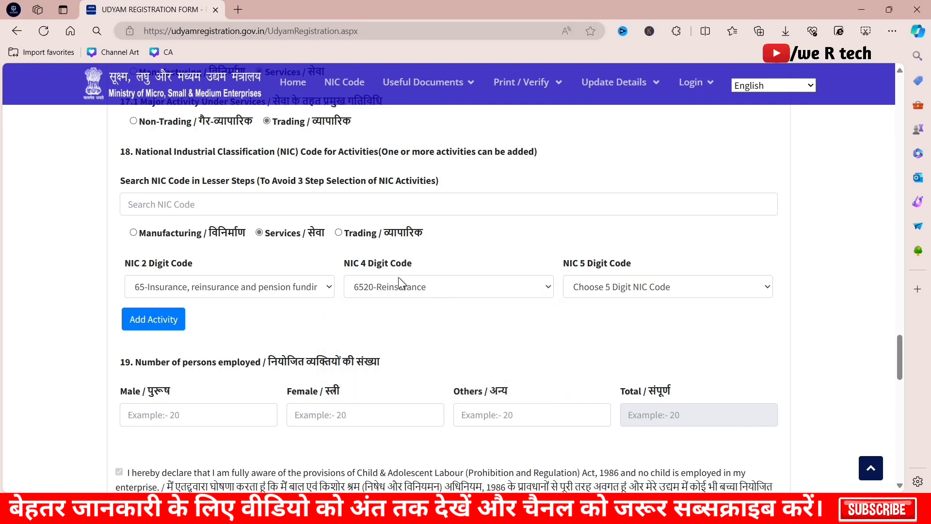
{"action": "left_click_drag", "start_coordinate": [343, 263], "coordinate": [390, 266]}
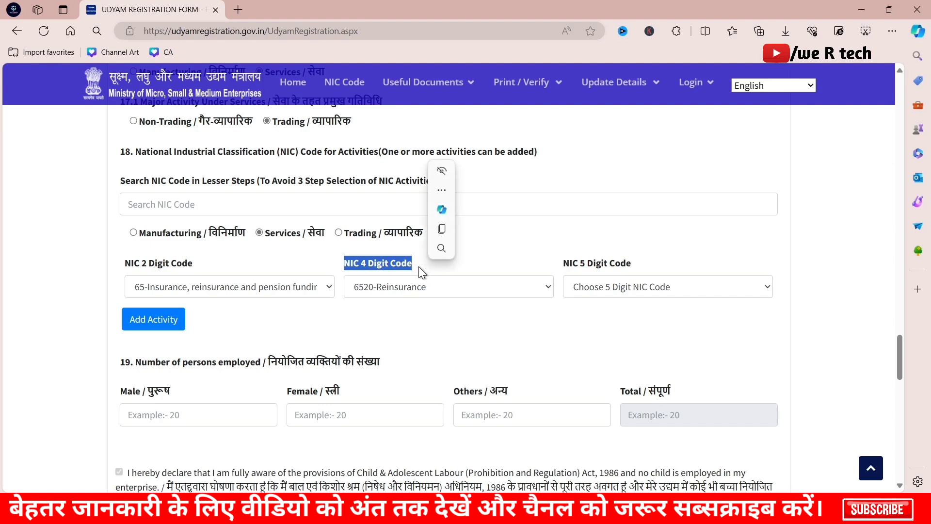
{"action": "left_click_drag", "start_coordinate": [560, 269], "coordinate": [635, 267]}
{"action": "left_click", "coordinate": [622, 288]}
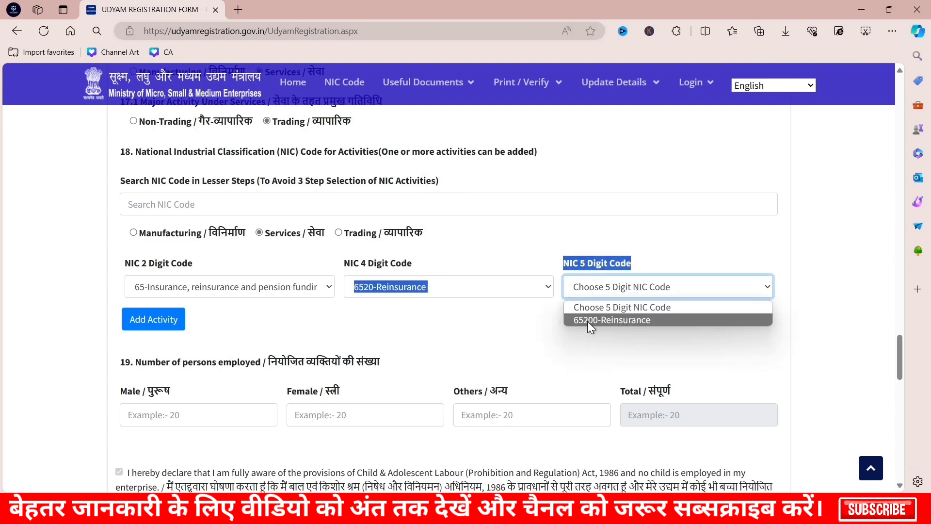
{"action": "left_click", "coordinate": [600, 324]}
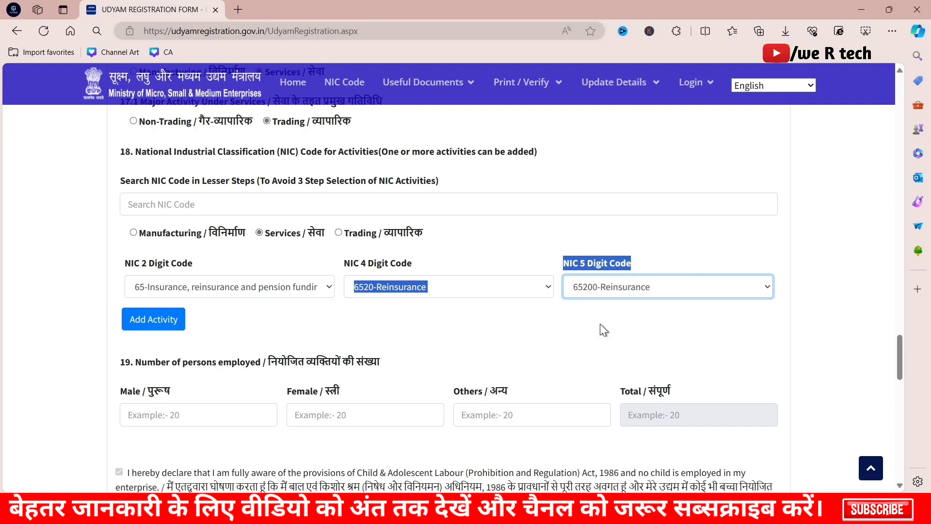
{"action": "left_click", "coordinate": [500, 331]}
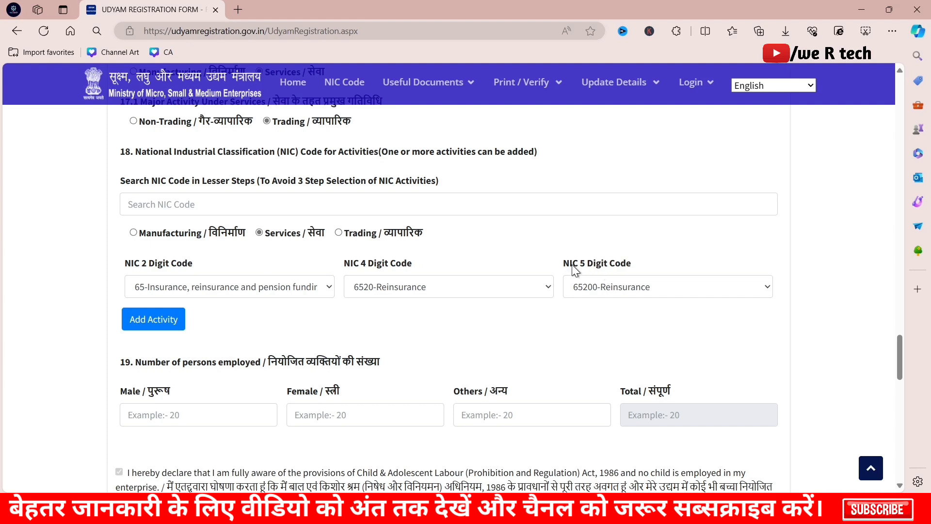
{"action": "left_click_drag", "start_coordinate": [572, 264], "coordinate": [631, 266]}
{"action": "left_click", "coordinate": [627, 309]}
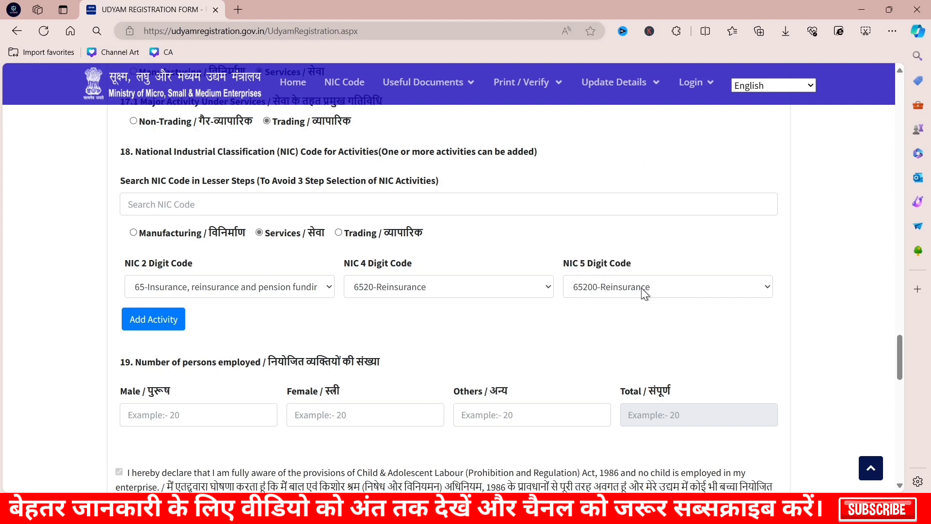
Step: Search the NIC codes for REIN, pick 65200-Reinsurance and add it to the enterprise's activities
{"action": "left_click", "coordinate": [181, 204]}
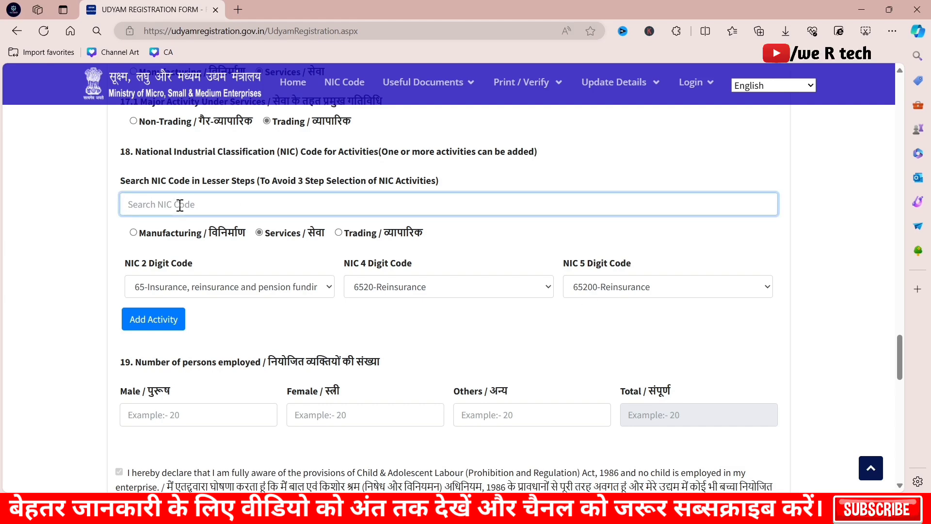
{"action": "type", "text": "REIN"}
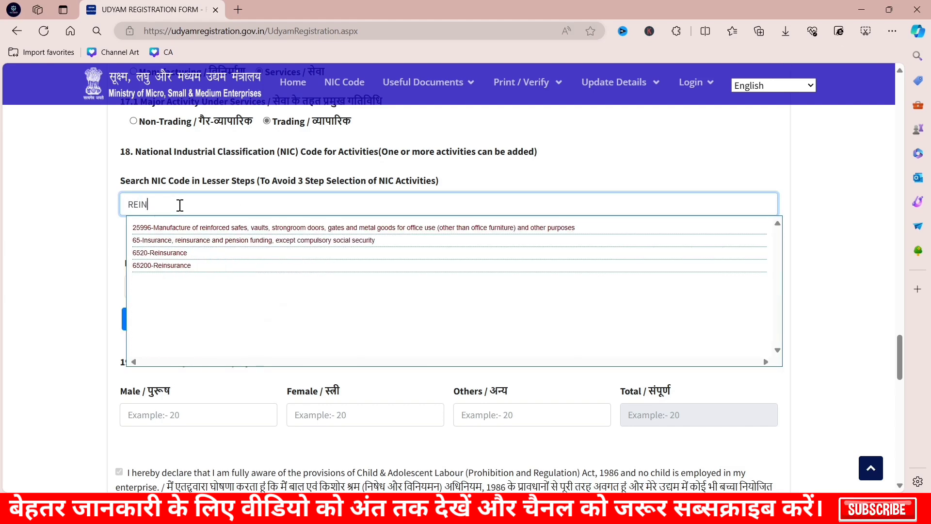
{"action": "left_click", "coordinate": [175, 266]}
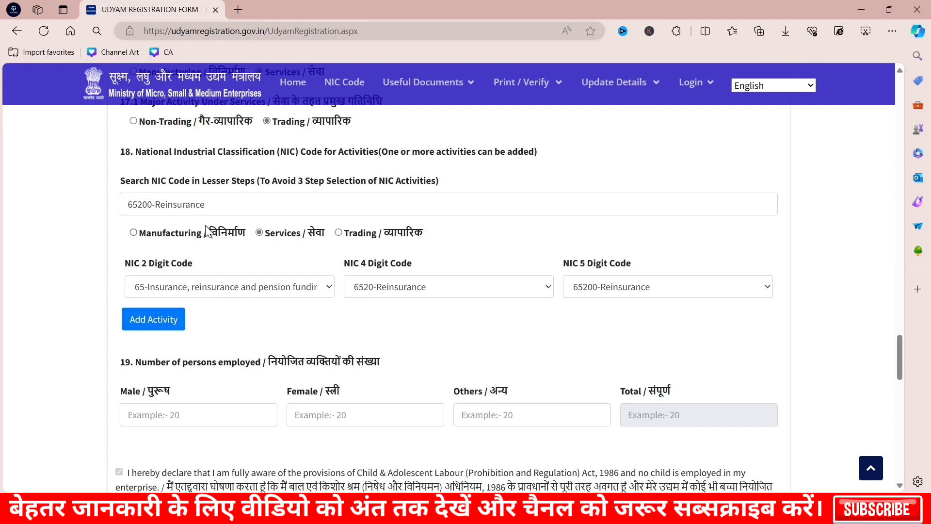
{"action": "left_click", "coordinate": [154, 324]}
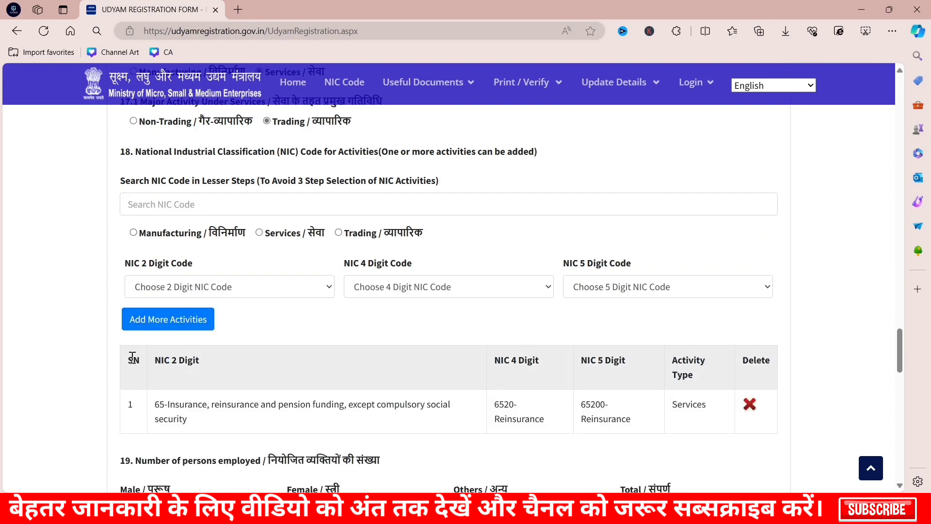
{"action": "left_click_drag", "start_coordinate": [132, 358], "coordinate": [699, 418]}
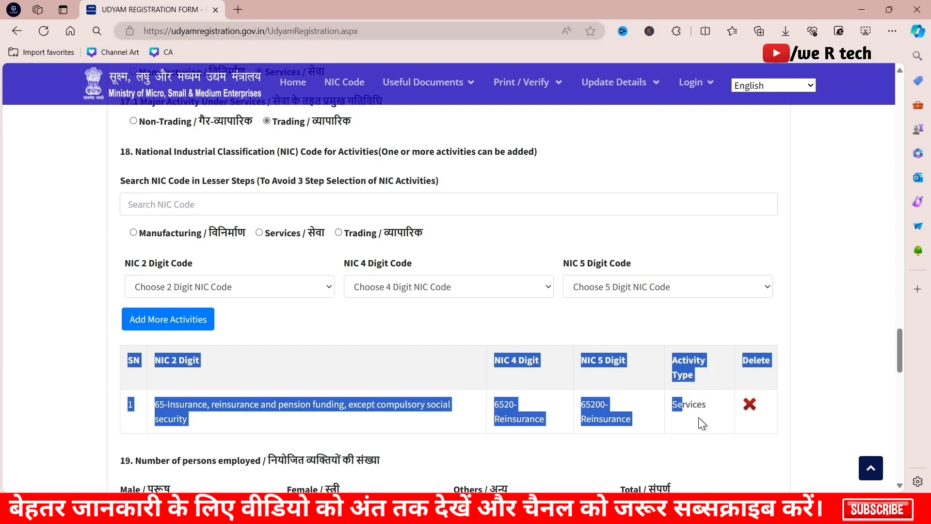
Step: Start another NIC activity with type Services and 2-digit code 65, insurance, reinsurance and pension funding
{"action": "left_click", "coordinate": [699, 417]}
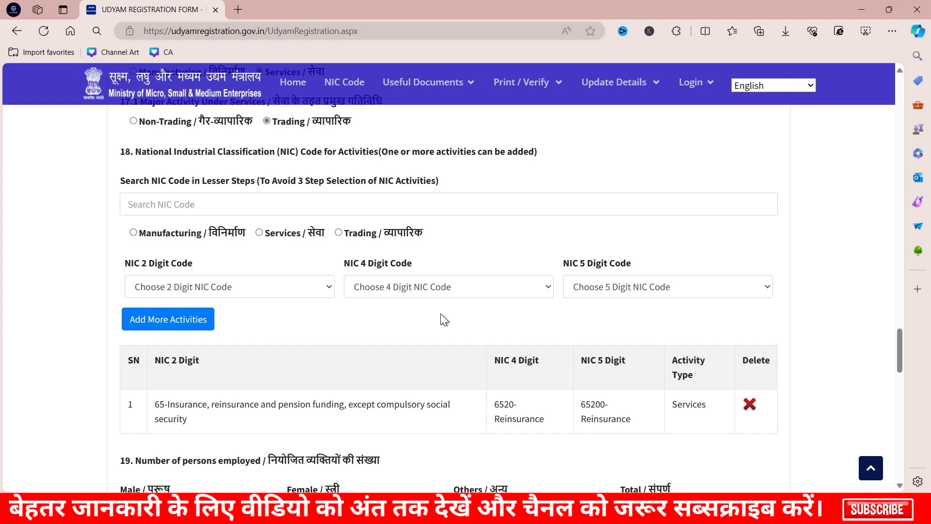
{"action": "left_click", "coordinate": [260, 233]}
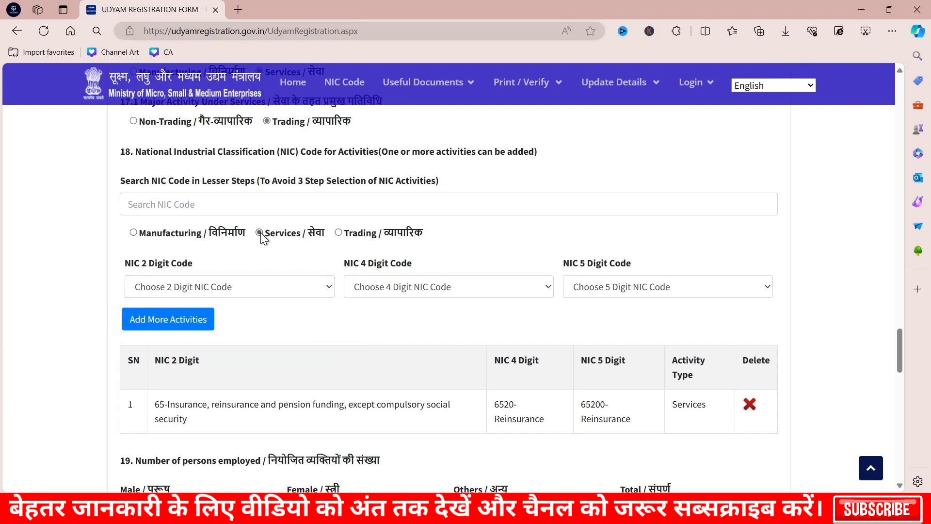
{"action": "left_click", "coordinate": [240, 285]}
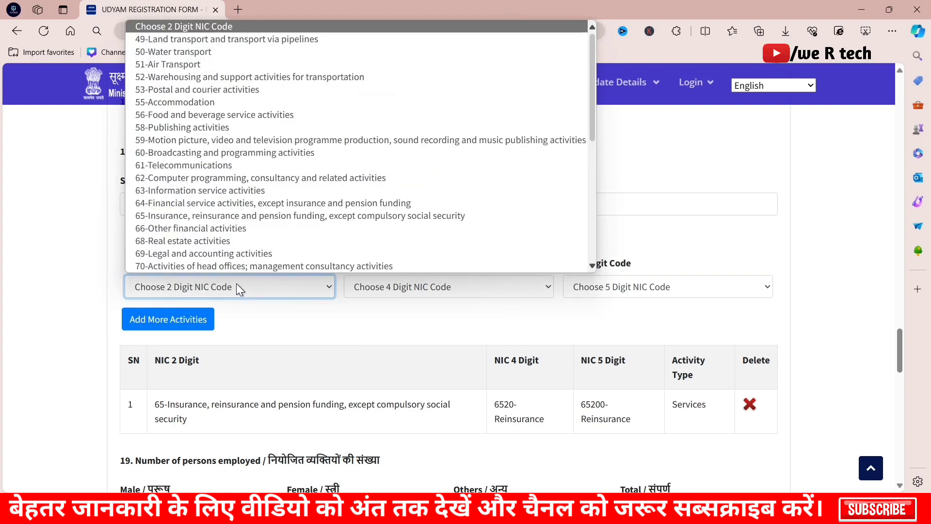
{"action": "type", "text": "65"}
{"action": "key", "text": "Return"}
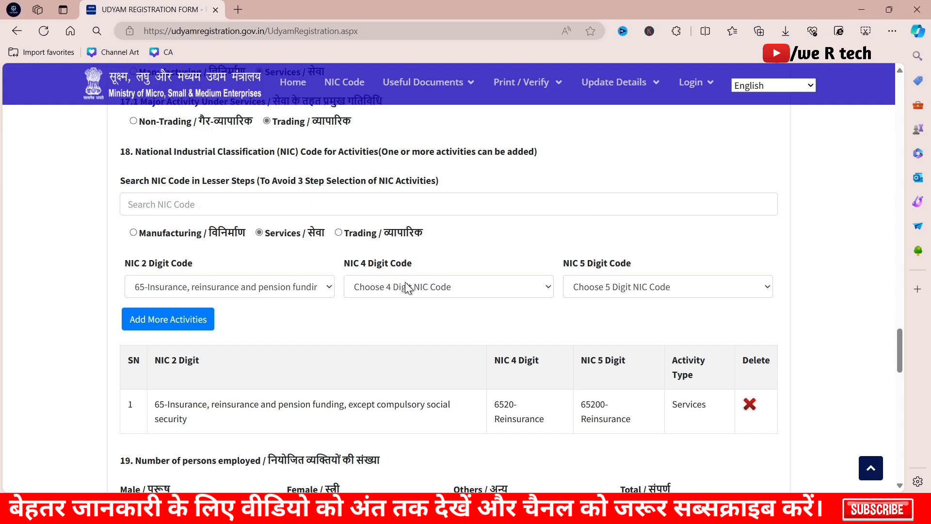
Step: Choose 6511-Life insurance as the NIC 4-digit code and 65110-Life insurance as the 5-digit code
{"action": "left_click", "coordinate": [382, 286]}
{"action": "left_click", "coordinate": [390, 321]}
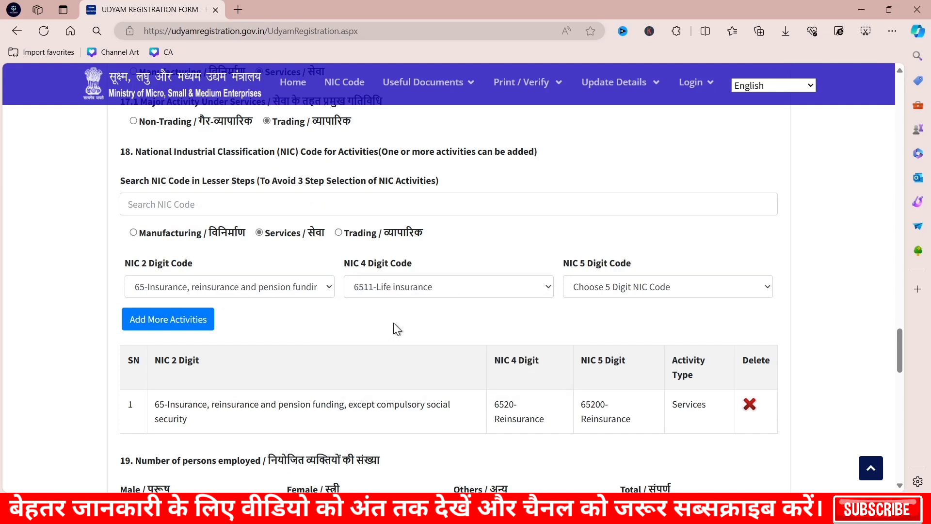
{"action": "left_click", "coordinate": [641, 286]}
{"action": "left_click", "coordinate": [627, 316]}
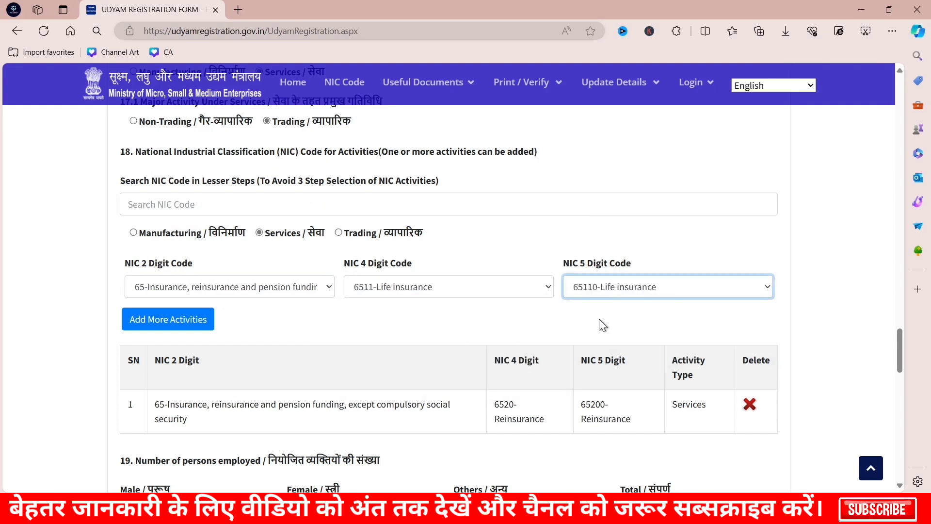
{"action": "left_click", "coordinate": [237, 203]}
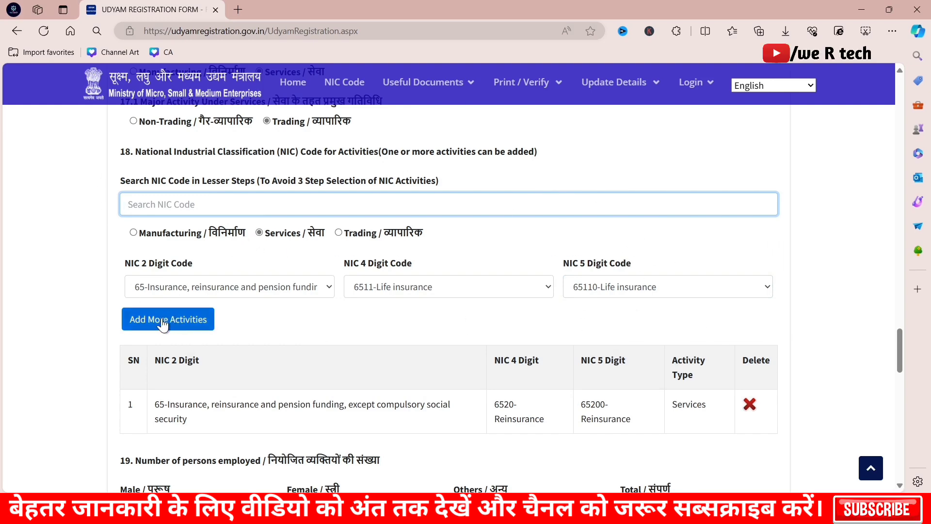
Step: Enter 2 male and 1 female as the number of persons employed
{"action": "scroll", "coordinate": [423, 308], "scroll_direction": "down", "scroll_amount": 3}
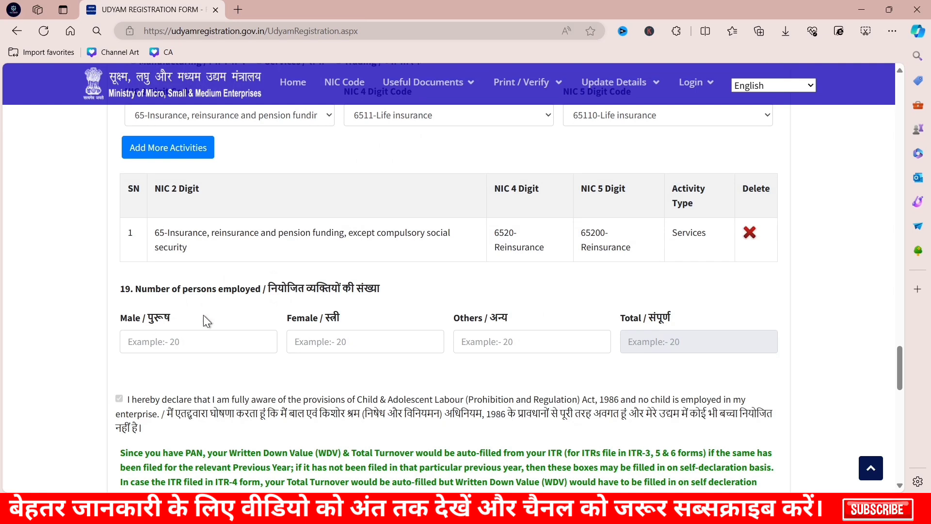
{"action": "left_click_drag", "start_coordinate": [269, 290], "coordinate": [379, 300]}
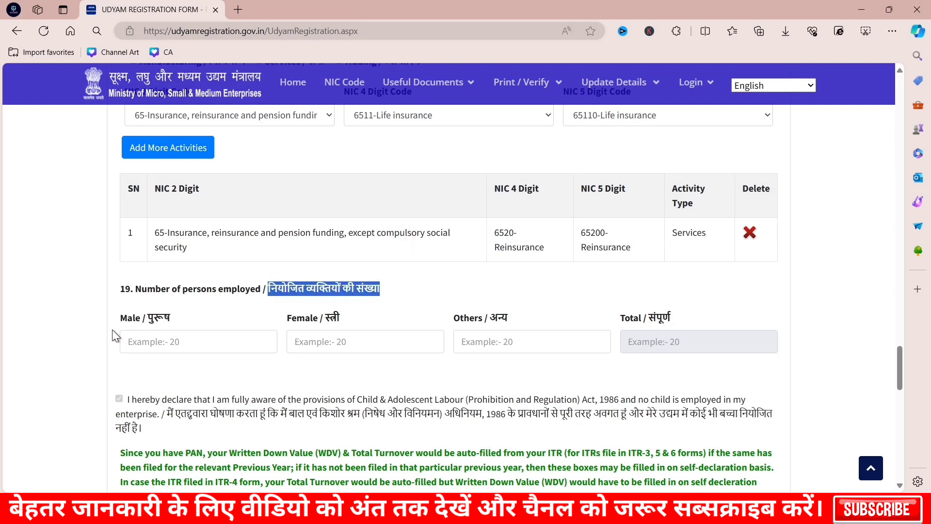
{"action": "left_click", "coordinate": [163, 337]}
{"action": "type", "text": "2"}
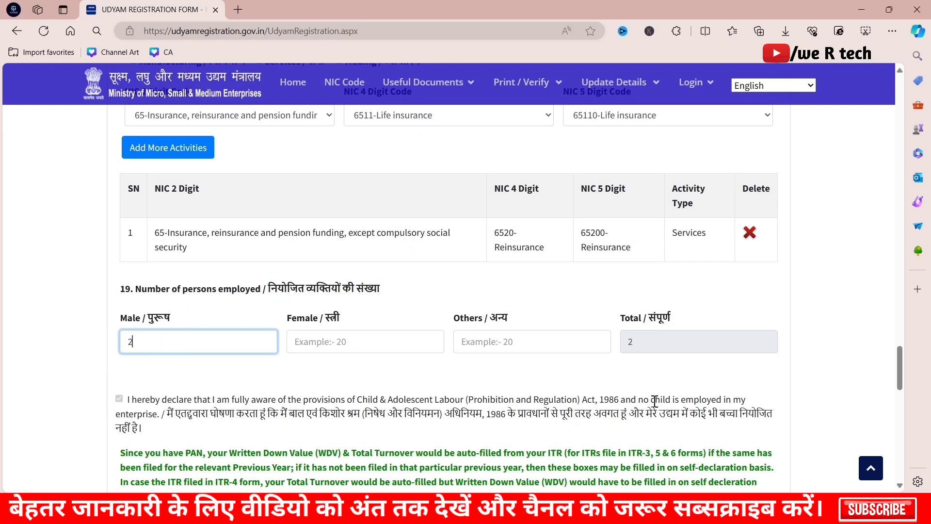
{"action": "left_click", "coordinate": [357, 335]}
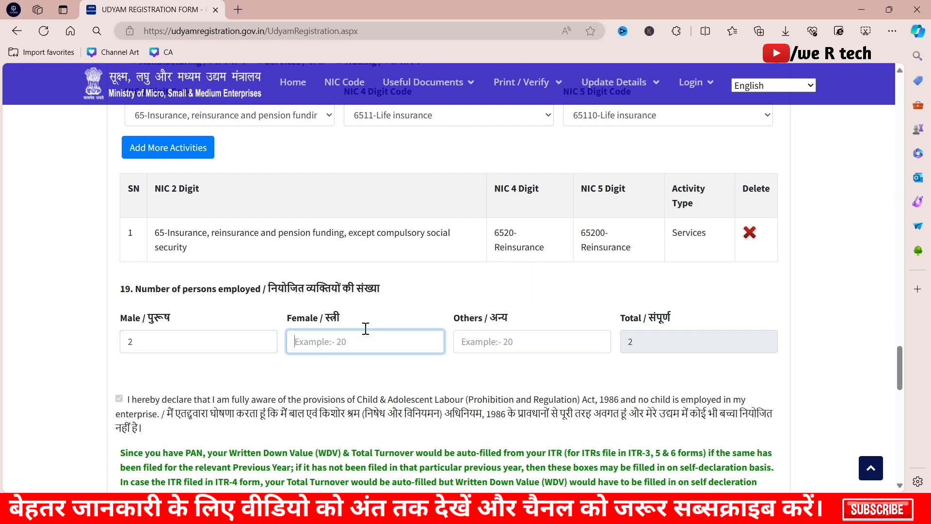
{"action": "type", "text": "1"}
{"action": "left_click", "coordinate": [394, 379]}
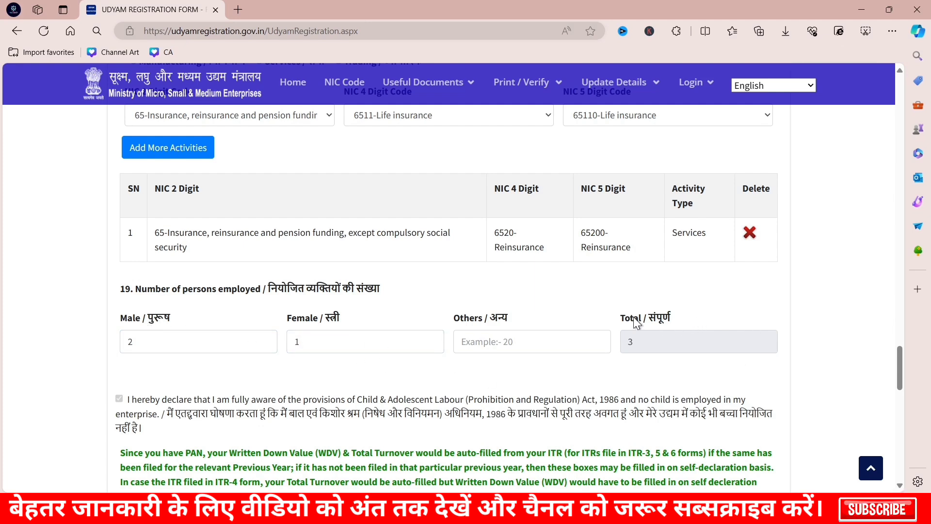
{"action": "left_click_drag", "start_coordinate": [619, 316], "coordinate": [677, 328]}
{"action": "left_click", "coordinate": [697, 267]}
Step: Enter 0 for the written down value, the exclusion of pollution control and safety costs, and the total turnover during 2022-23
{"action": "scroll", "coordinate": [396, 314], "scroll_direction": "down", "scroll_amount": 6}
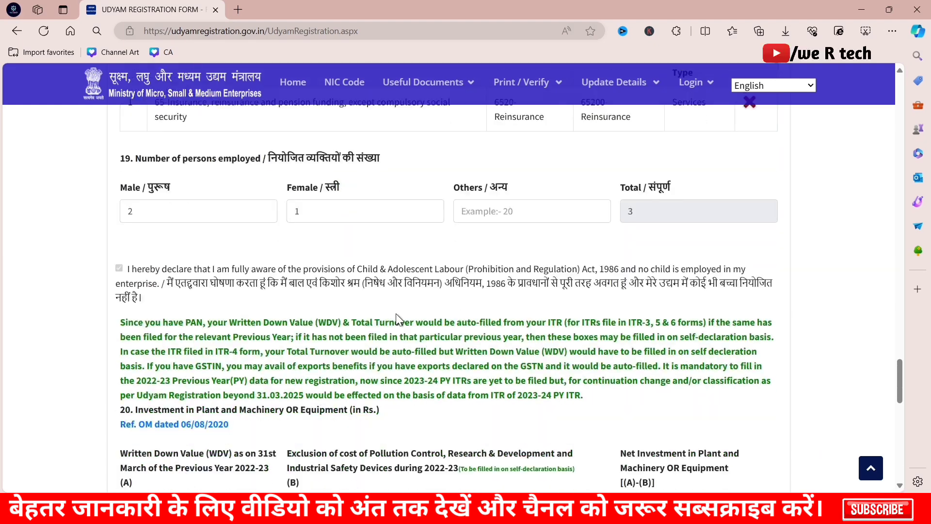
{"action": "left_click_drag", "start_coordinate": [120, 241], "coordinate": [266, 264]}
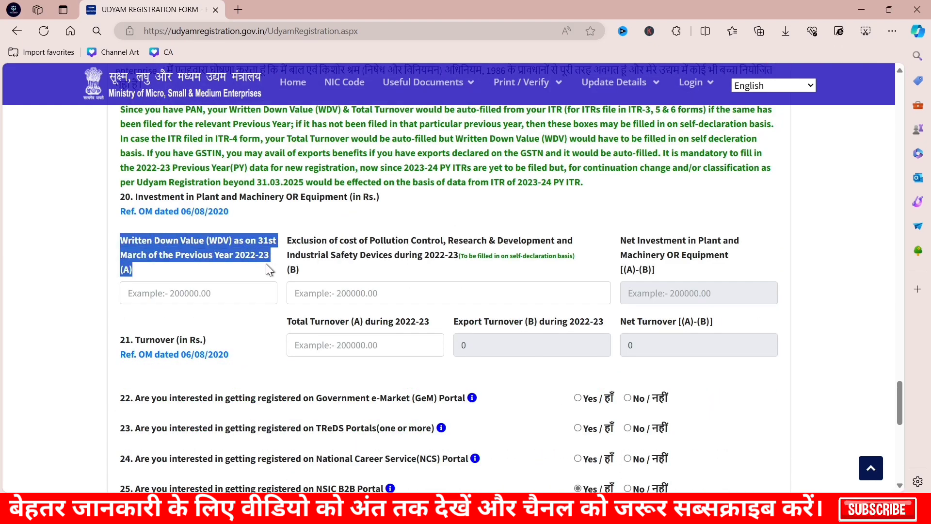
{"action": "left_click", "coordinate": [165, 292]}
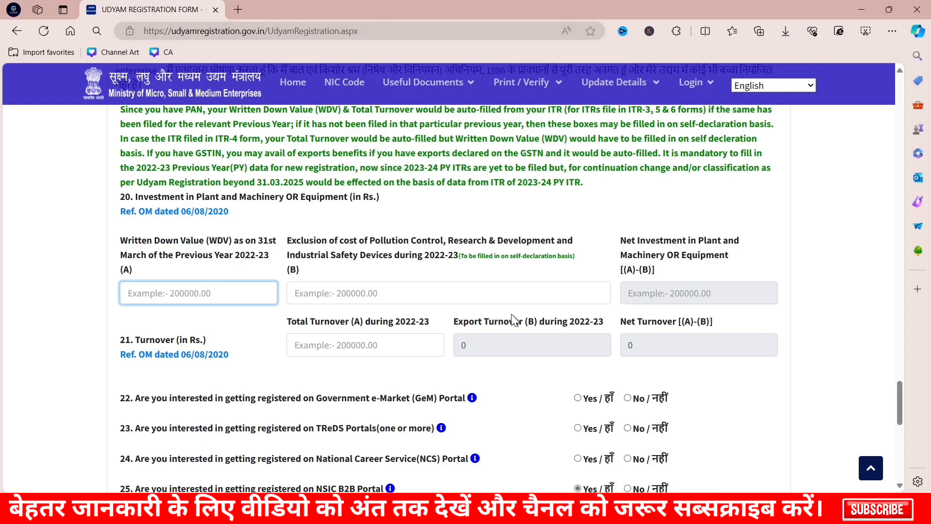
{"action": "type", "text": "0"}
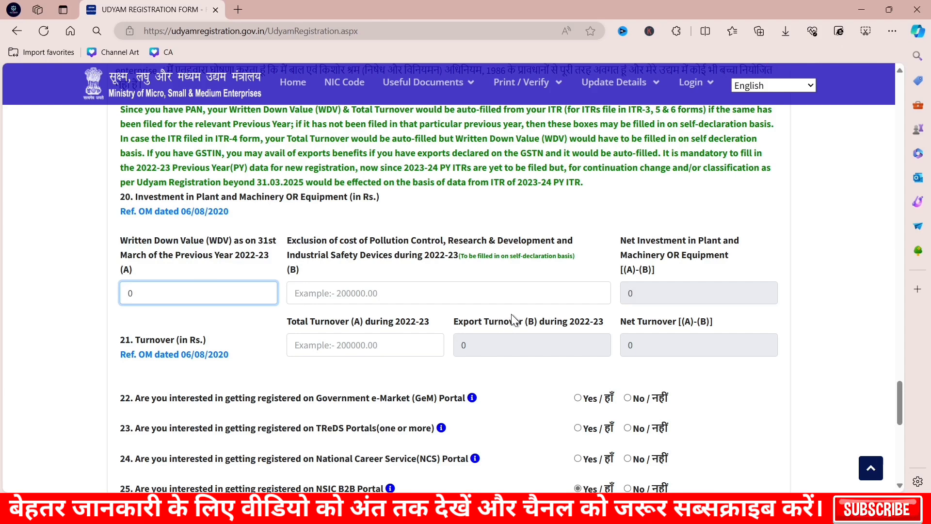
{"action": "left_click_drag", "start_coordinate": [288, 241], "coordinate": [336, 252]}
{"action": "left_click", "coordinate": [363, 277]}
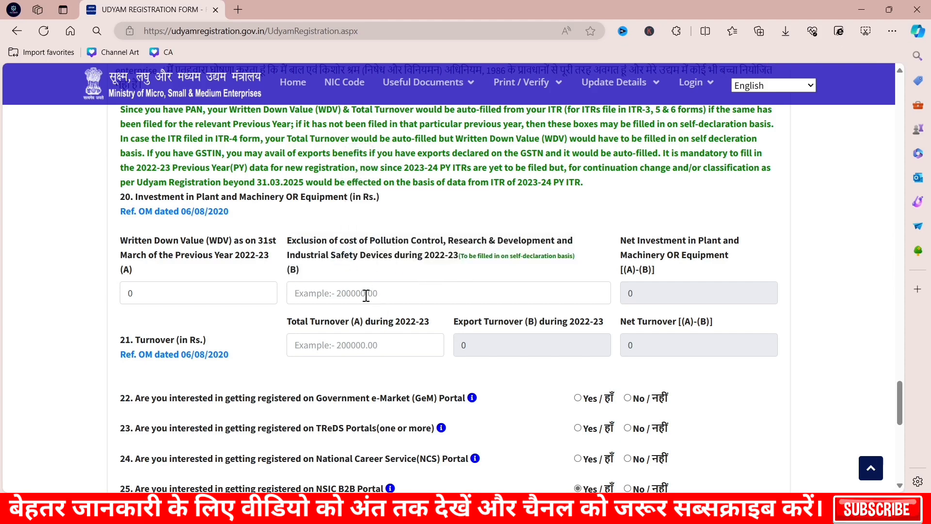
{"action": "left_click", "coordinate": [366, 293]}
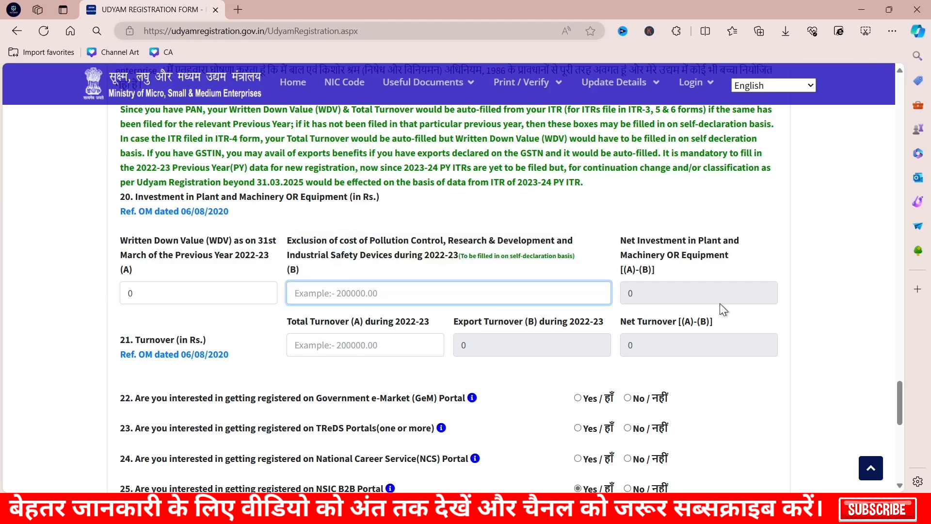
{"action": "type", "text": "0"}
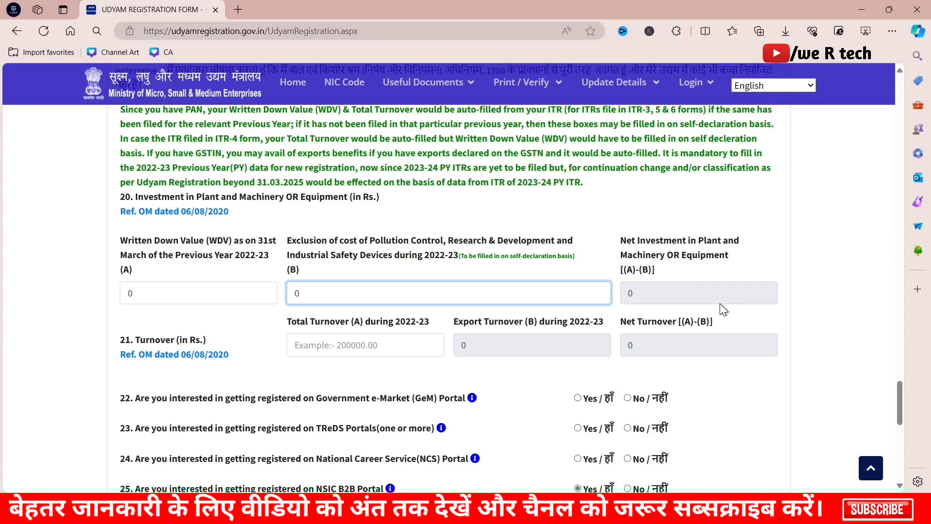
{"action": "left_click", "coordinate": [365, 345]}
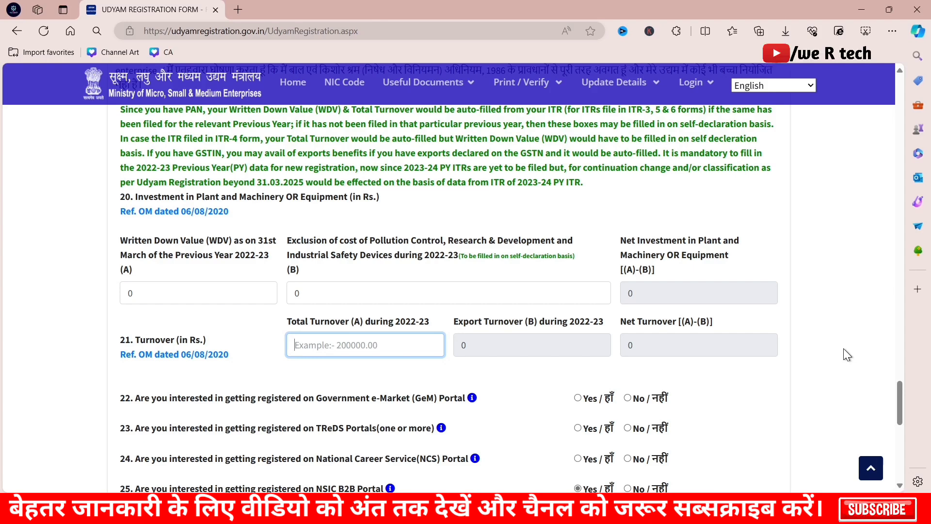
{"action": "type", "text": "0"}
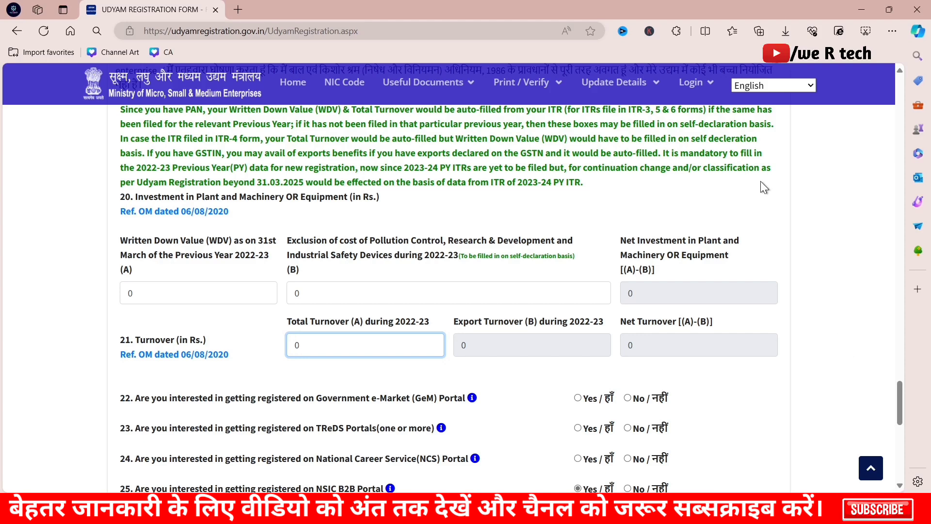
Step: Answer Yes to registration on the GeM and NCS portals, and No to TReDS, NSIC B2B and the free .IN domain
{"action": "scroll", "coordinate": [894, 250], "scroll_direction": "down", "scroll_amount": 3}
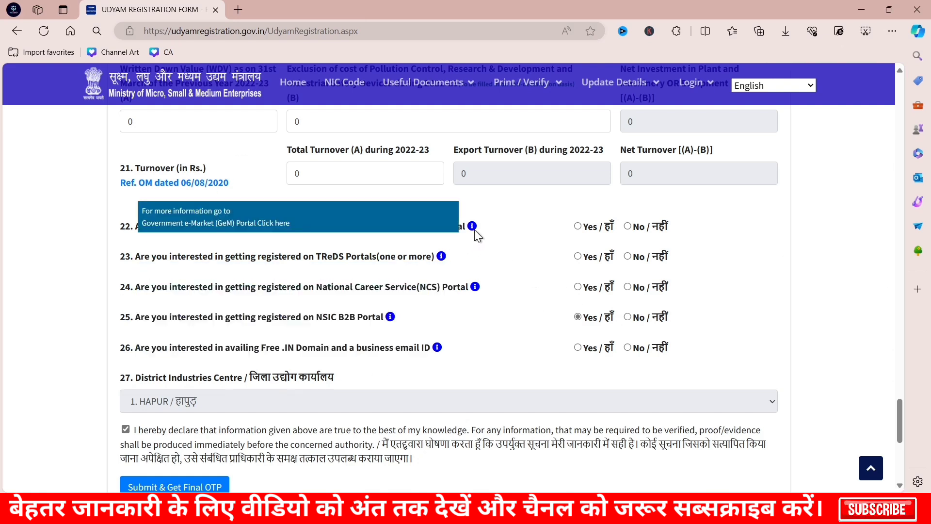
{"action": "mouse_move", "coordinate": [164, 232]}
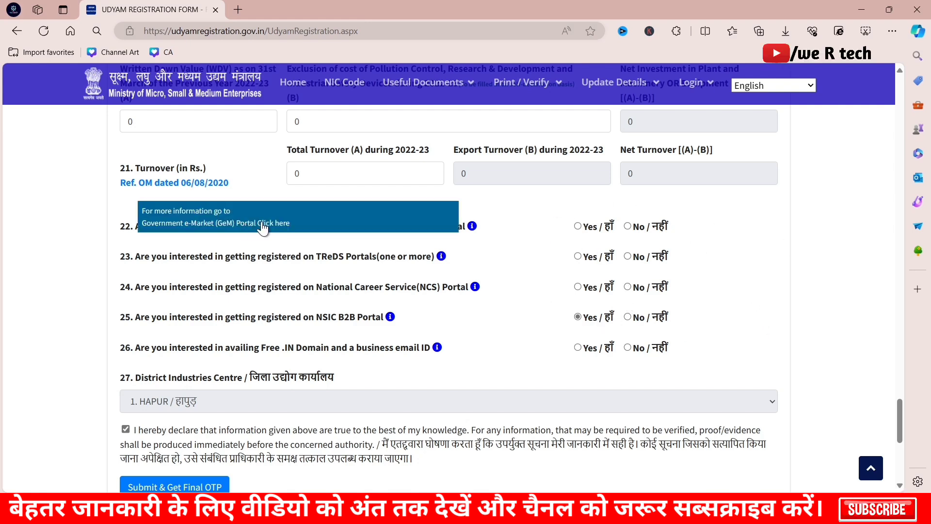
{"action": "left_click", "coordinate": [628, 227]}
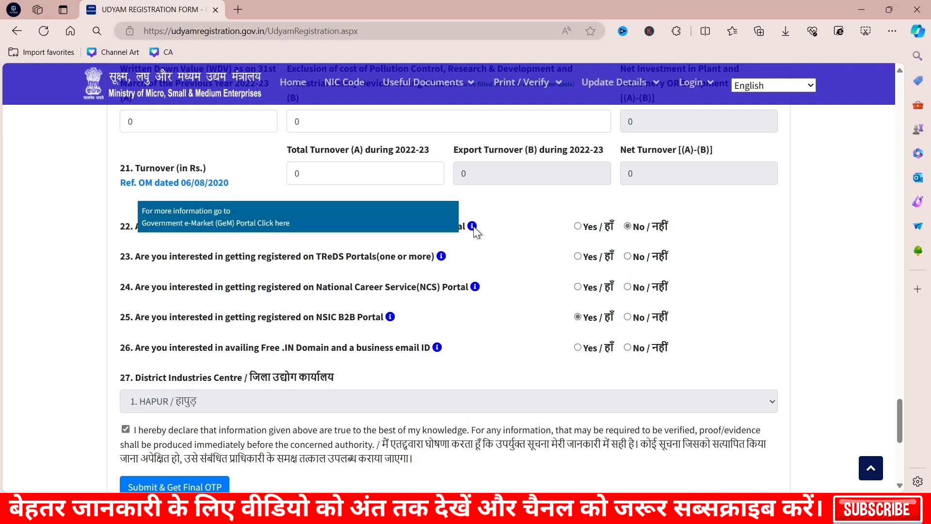
{"action": "left_click", "coordinate": [584, 227]}
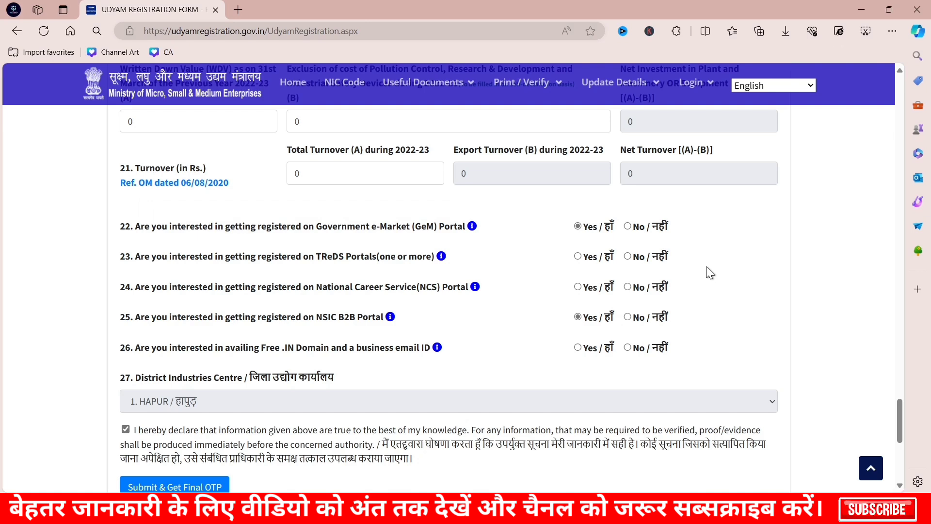
{"action": "left_click", "coordinate": [627, 256]}
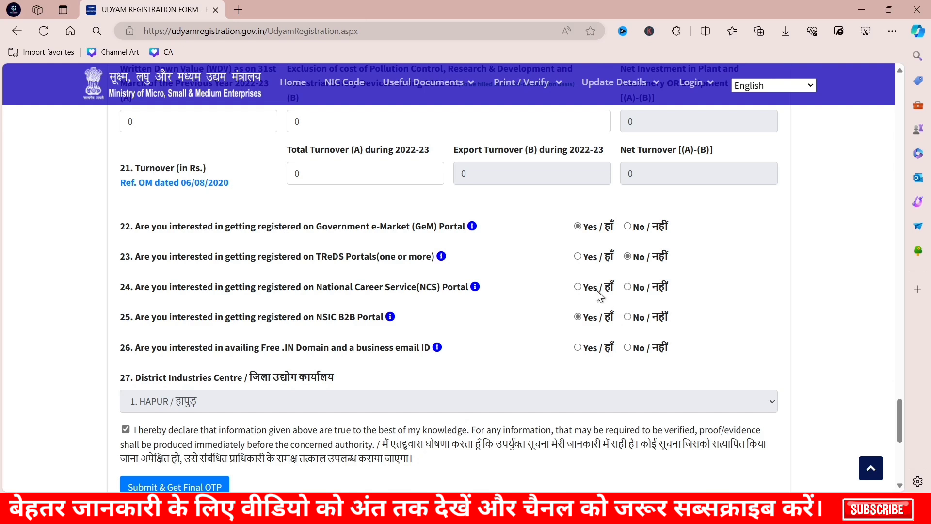
{"action": "left_click", "coordinate": [578, 286]}
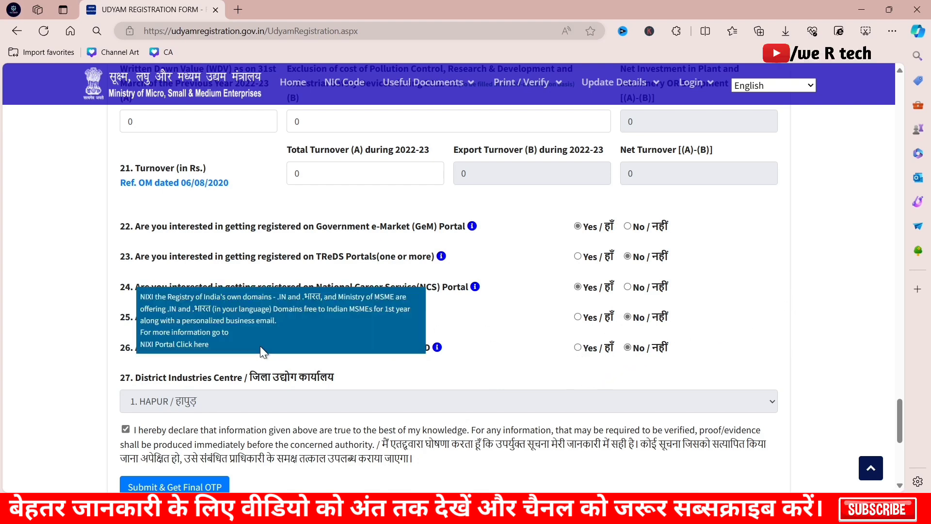
{"action": "scroll", "coordinate": [209, 225], "scroll_direction": "down", "scroll_amount": 3}
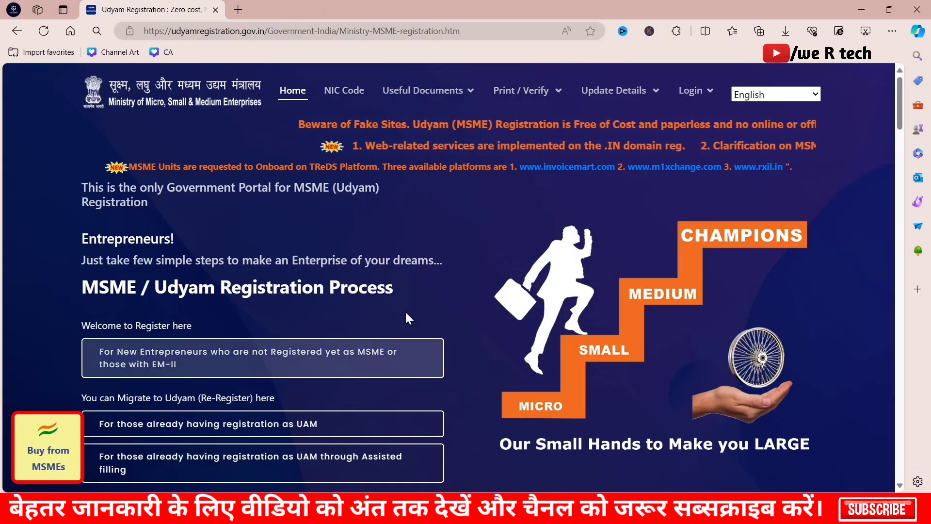
Step: Log in for Udyam certificate printing with the registration number, the mobile number and the one-time password sent to the mobile
{"action": "left_click", "coordinate": [526, 92]}
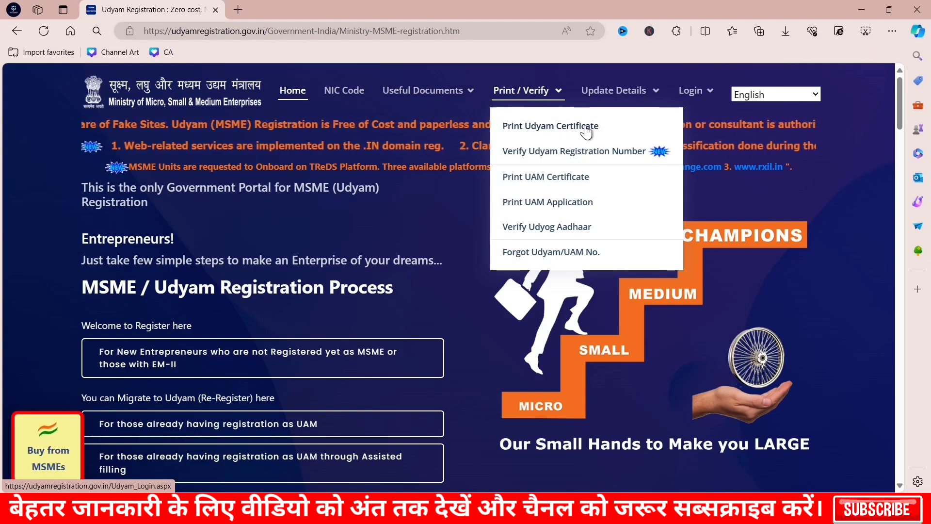
{"action": "left_click", "coordinate": [558, 127]}
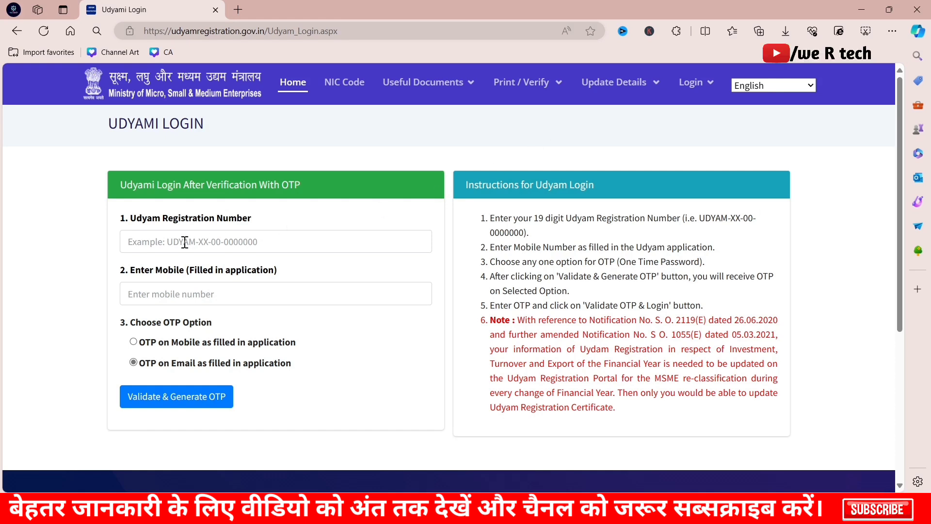
{"action": "left_click", "coordinate": [163, 236]}
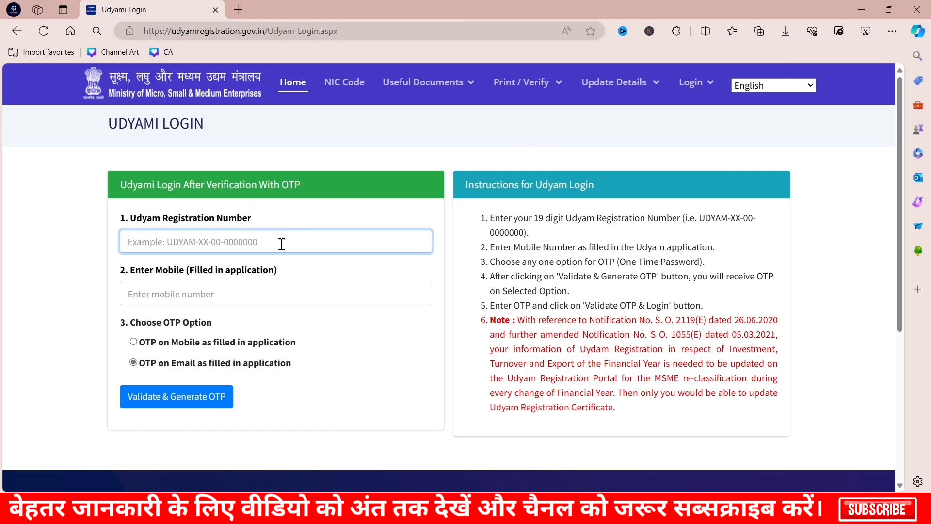
{"action": "left_click", "coordinate": [193, 297]}
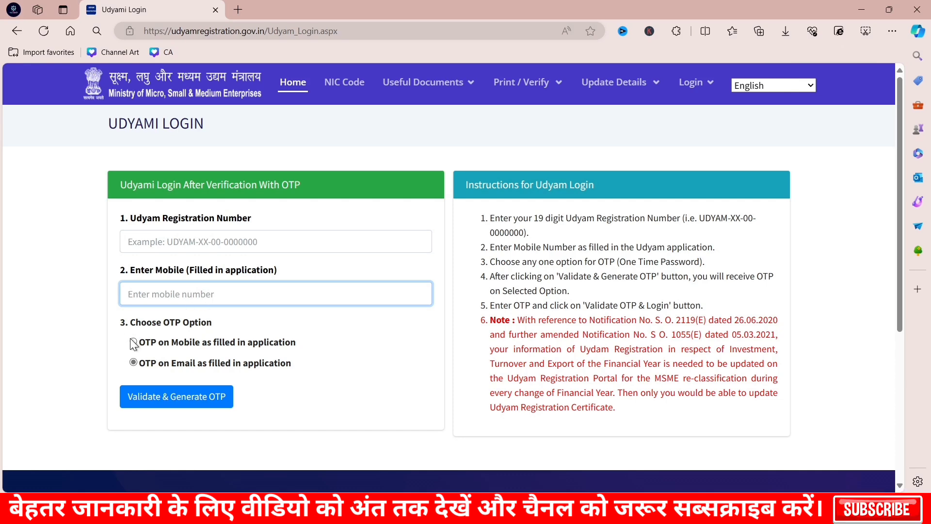
{"action": "left_click_drag", "start_coordinate": [142, 322], "coordinate": [202, 331]}
{"action": "left_click", "coordinate": [299, 363]}
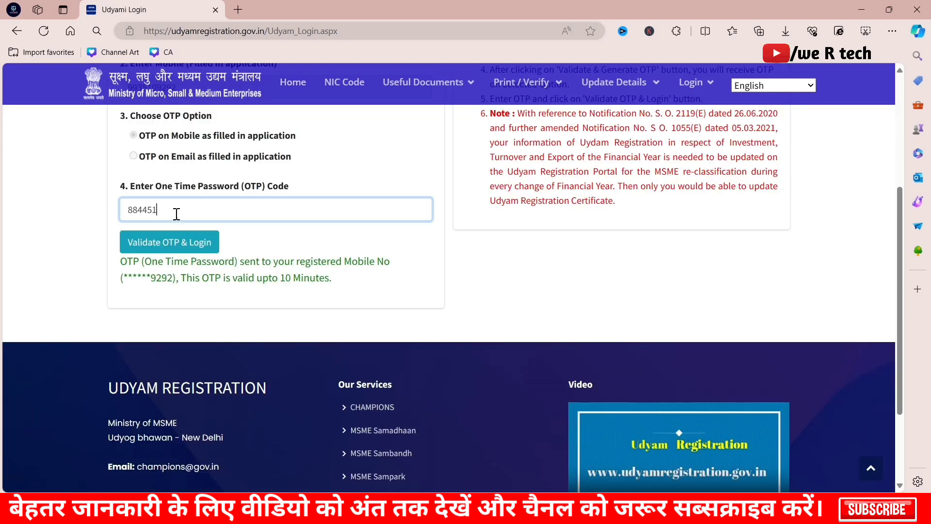
{"action": "left_click_drag", "start_coordinate": [176, 214], "coordinate": [104, 217]}
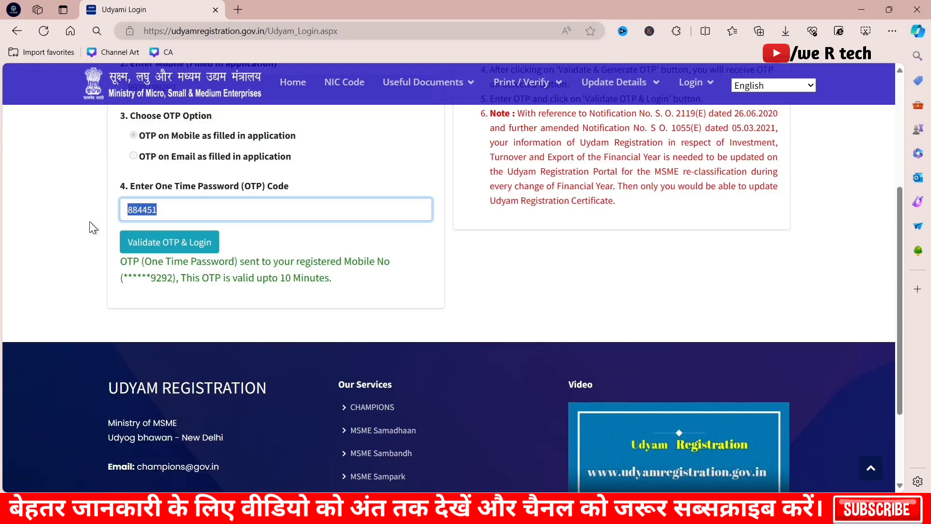
{"action": "left_click", "coordinate": [168, 247]}
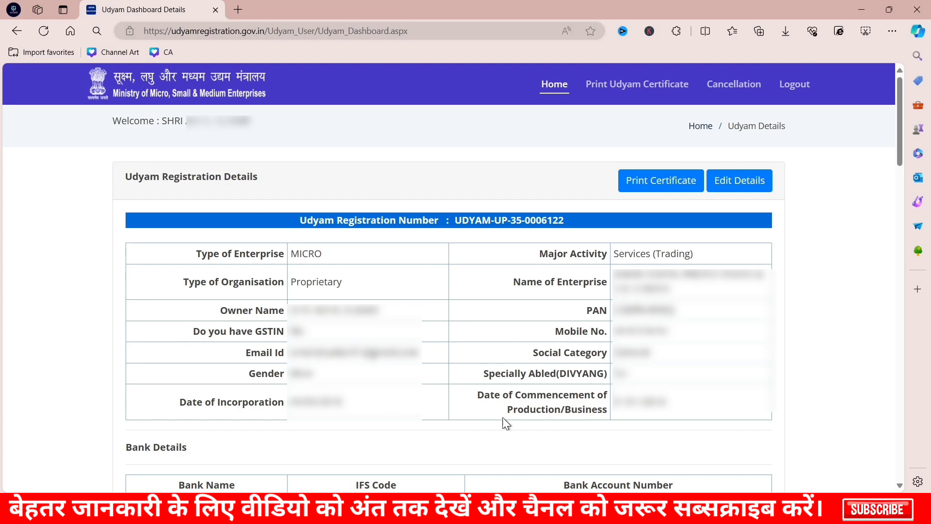
Step: Open the printable Udyam registration certificate and examine it
{"action": "left_click", "coordinate": [664, 185]}
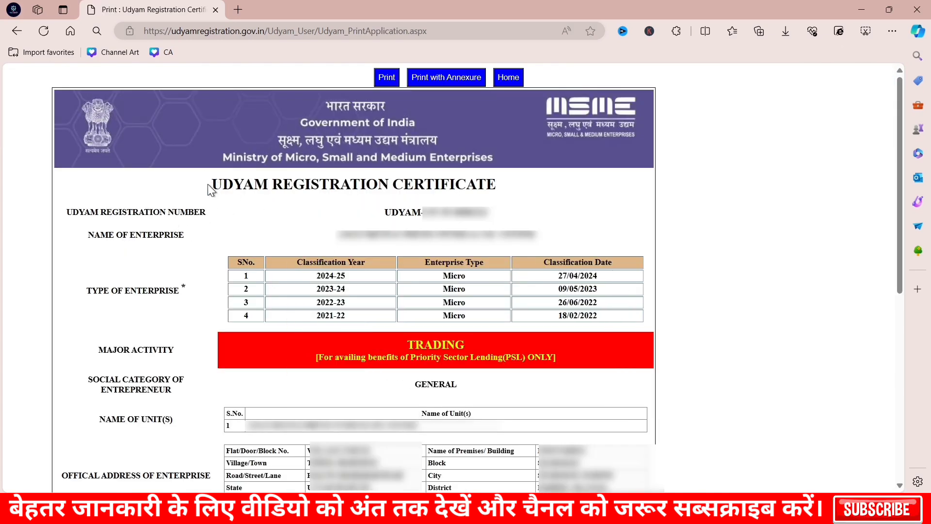
{"action": "left_click_drag", "start_coordinate": [209, 189], "coordinate": [511, 193]}
{"action": "left_click", "coordinate": [792, 275]}
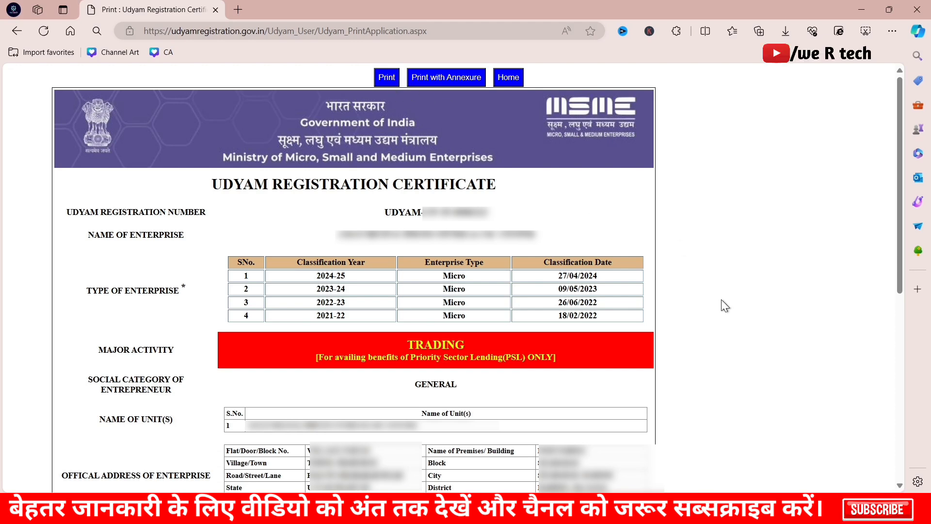
Step: Return from the certificate to the Udyam registration details and log out of the account
{"action": "left_click", "coordinate": [510, 79]}
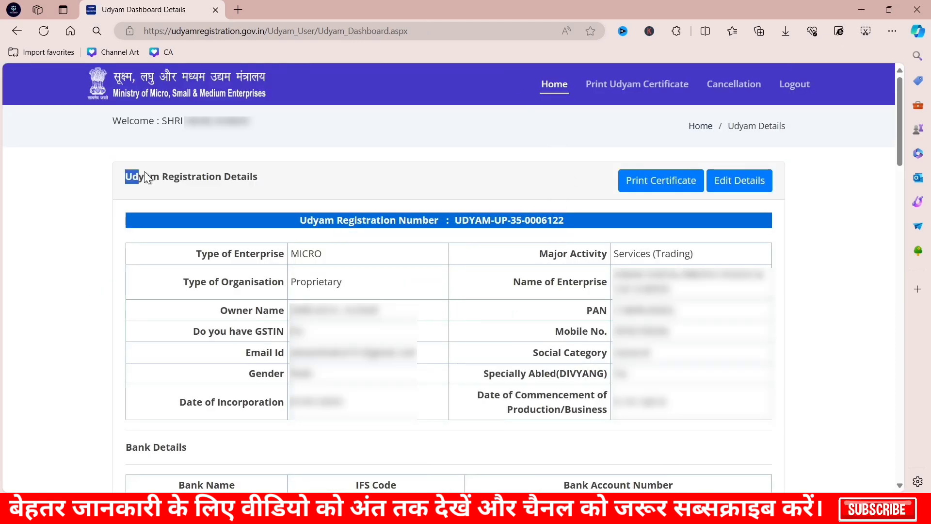
{"action": "left_click_drag", "start_coordinate": [145, 172], "coordinate": [192, 177]}
{"action": "left_click", "coordinate": [282, 181]}
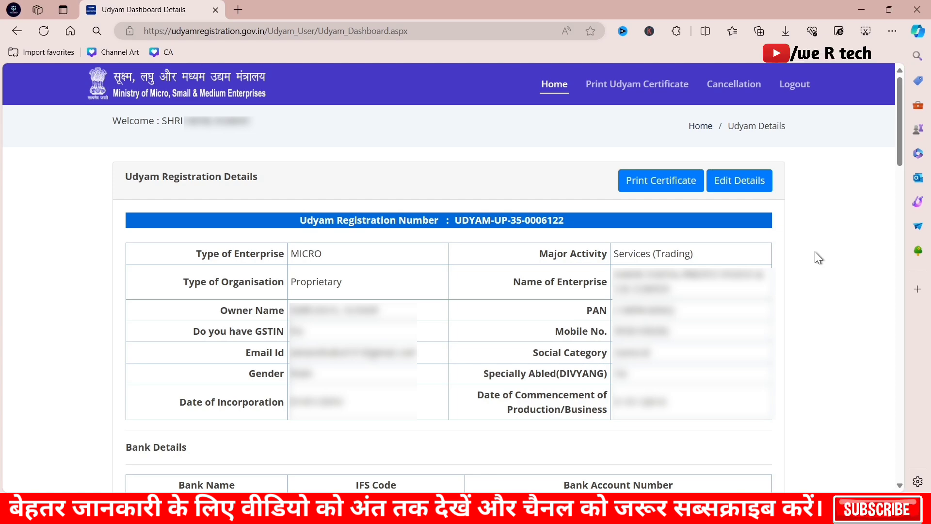
{"action": "left_click", "coordinate": [794, 84]}
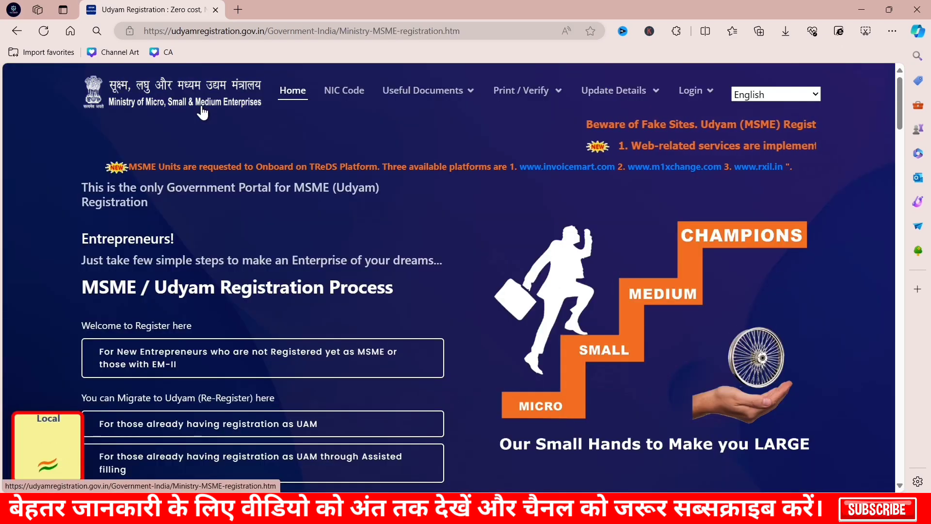